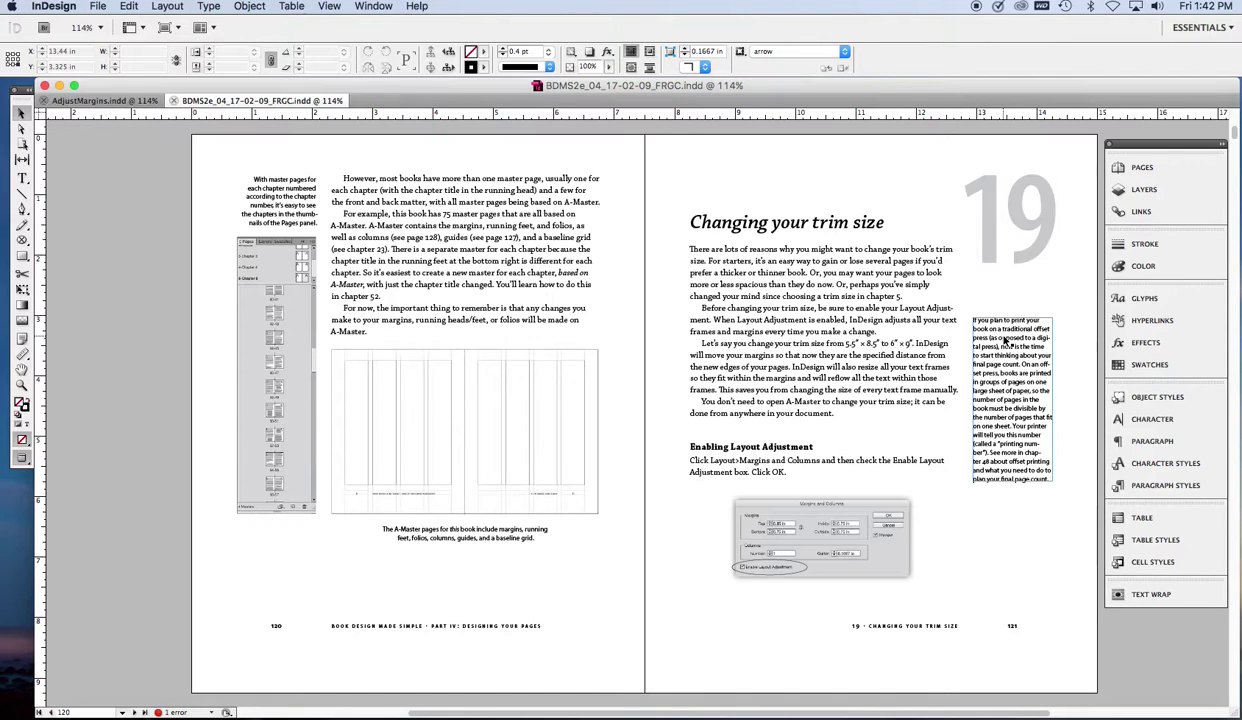
{"action": "left_click", "coordinate": [112, 101]}
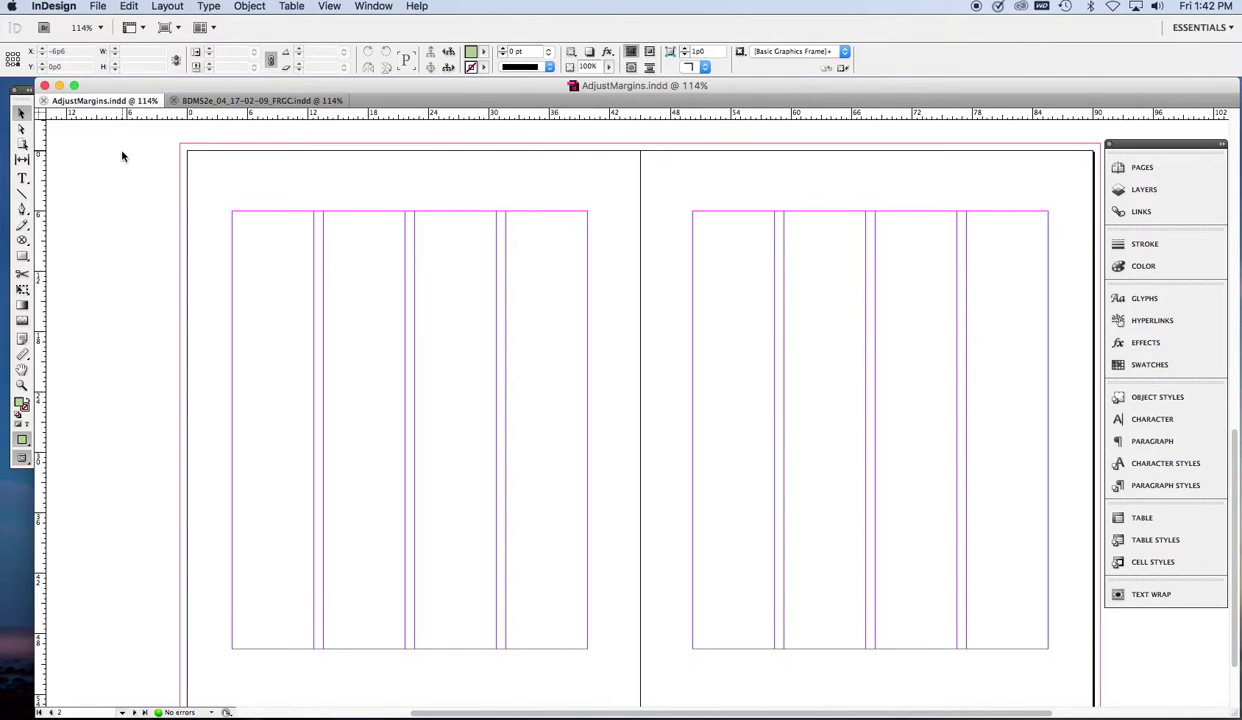
{"action": "left_click", "coordinate": [1161, 172]}
{"action": "left_click", "coordinate": [1065, 206]}
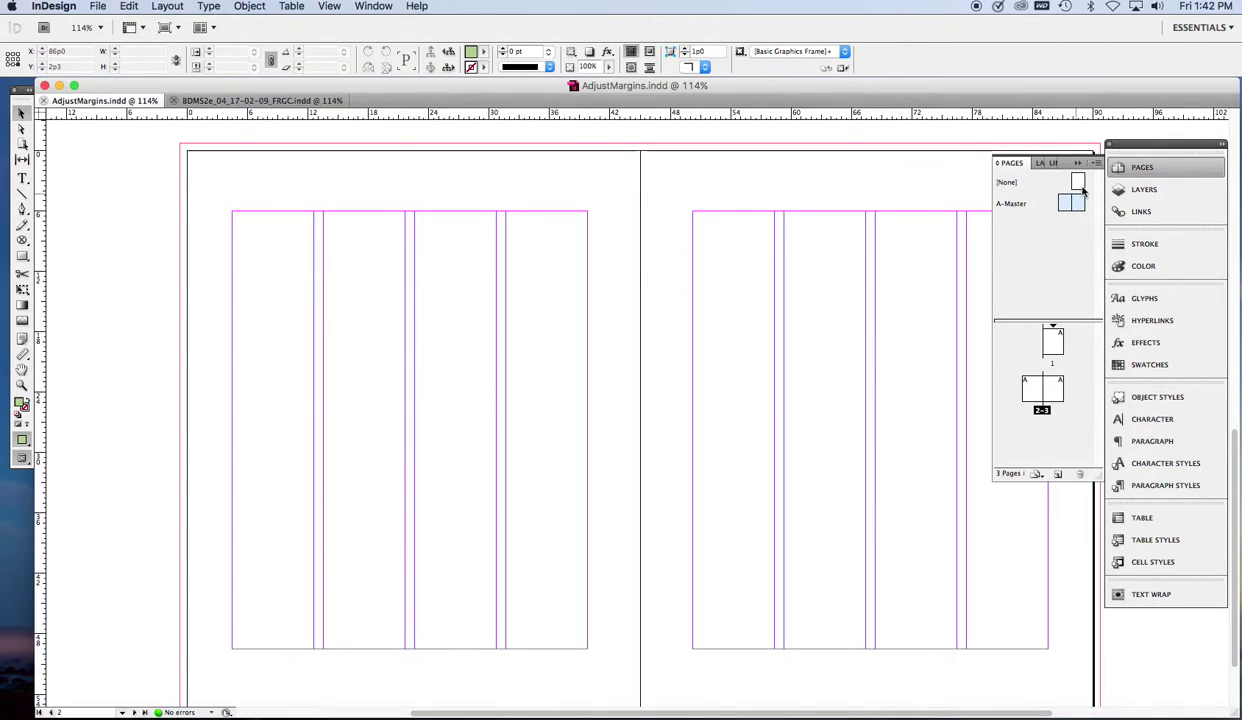
{"action": "left_click", "coordinate": [1031, 191]}
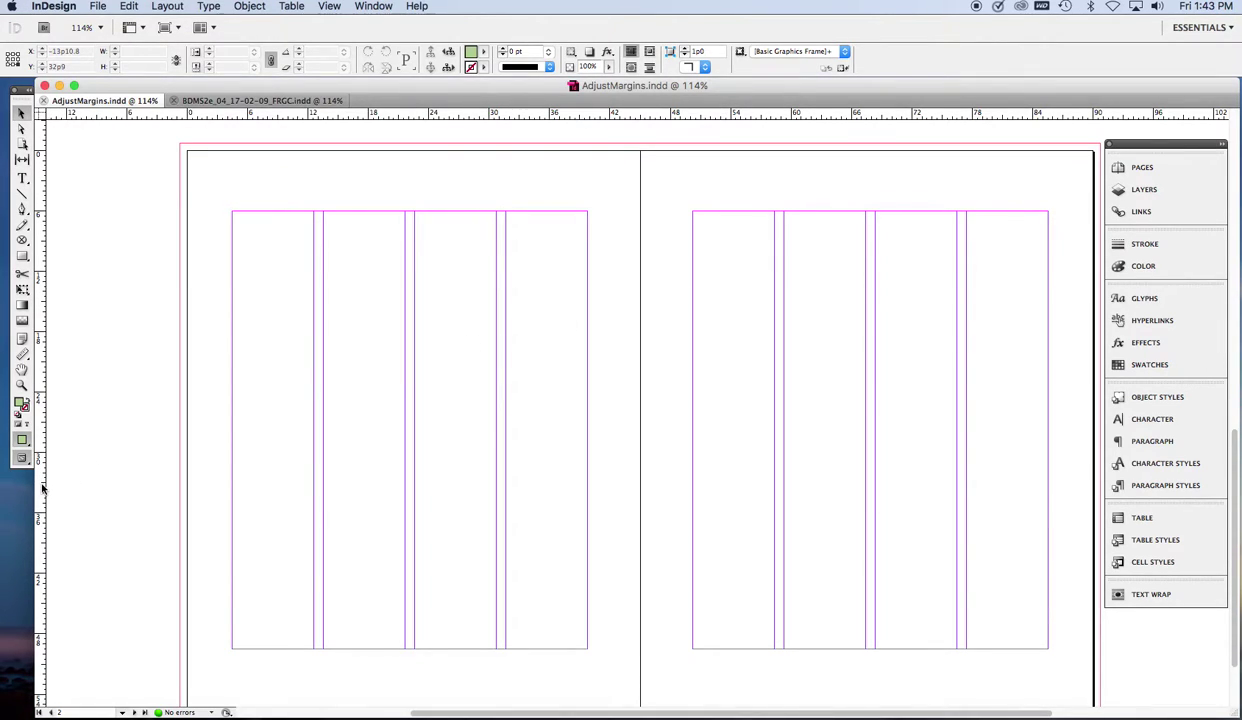
Step: Drag vertical ruler guides onto the column edges and gutters of the left page
{"action": "left_click_drag", "start_coordinate": [42, 482], "coordinate": [585, 474]}
{"action": "left_click_drag", "start_coordinate": [42, 488], "coordinate": [505, 452]}
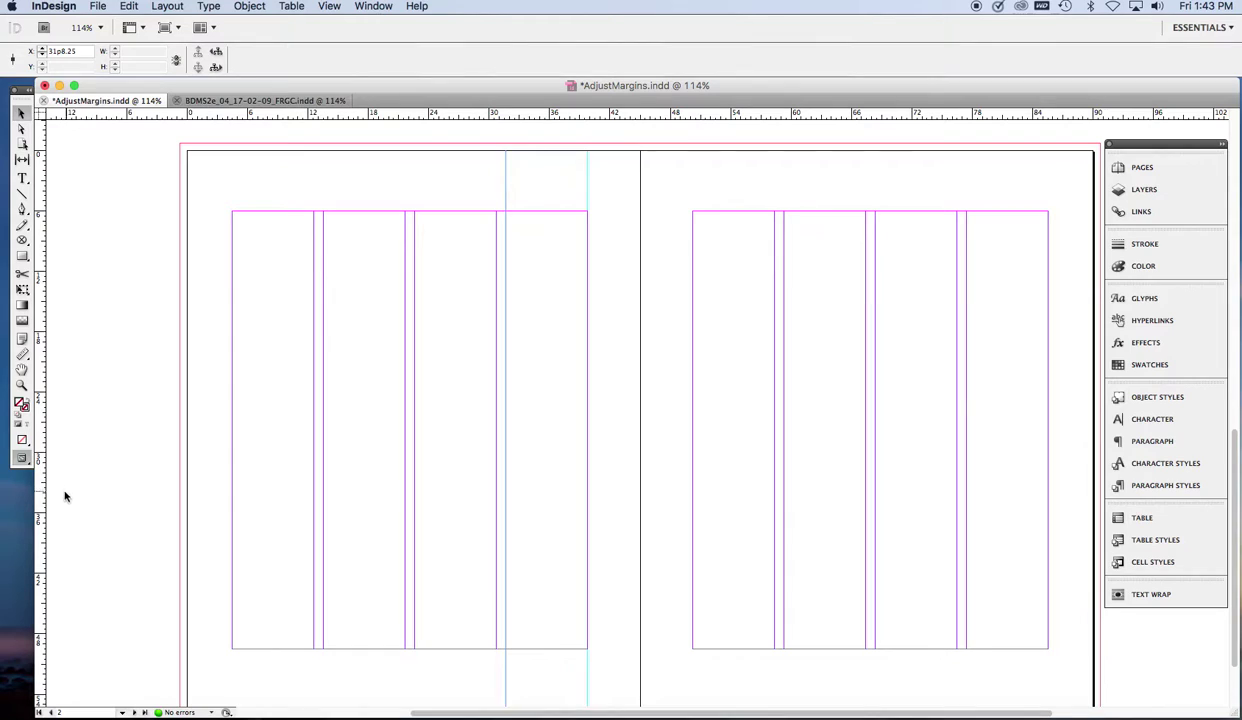
{"action": "left_click_drag", "start_coordinate": [40, 482], "coordinate": [497, 360]}
{"action": "left_click_drag", "start_coordinate": [42, 470], "coordinate": [405, 438]}
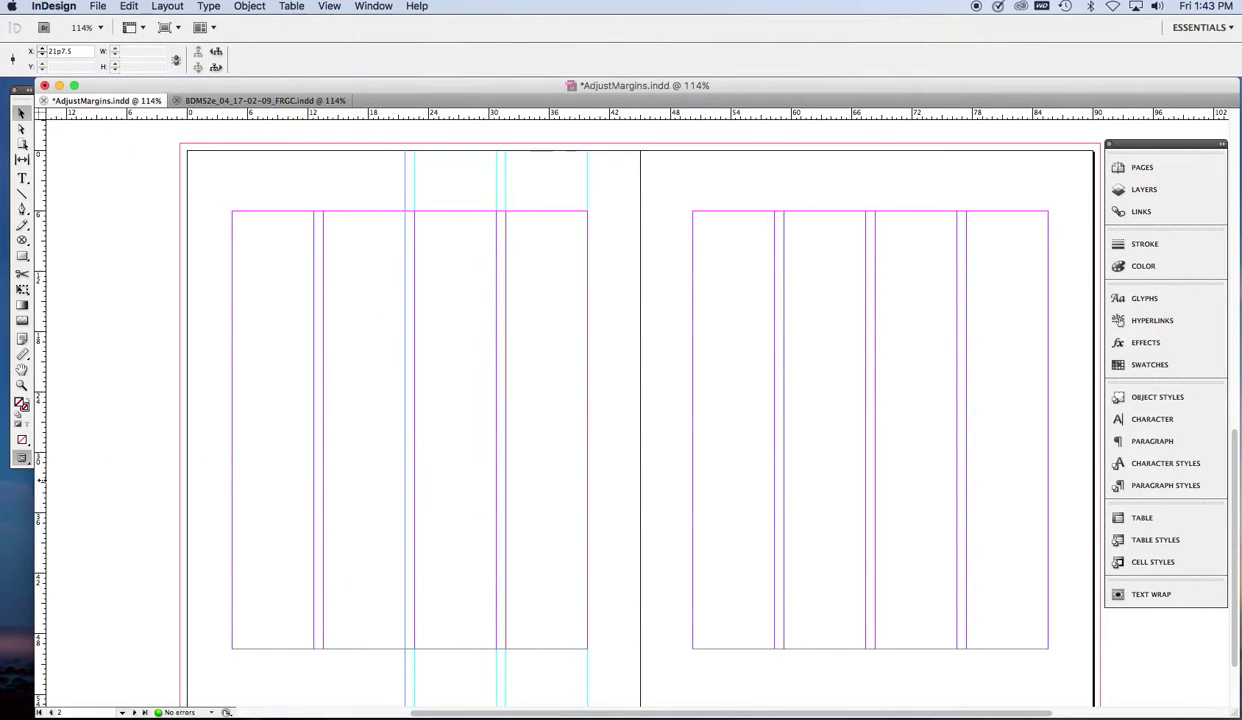
{"action": "left_click_drag", "start_coordinate": [41, 480], "coordinate": [323, 446]}
{"action": "left_click_drag", "start_coordinate": [42, 487], "coordinate": [313, 443]}
Step: Add a guide at the outer column, then copy all left-page guides onto the right page
{"action": "left_click_drag", "start_coordinate": [42, 478], "coordinate": [232, 438]}
{"action": "left_click_drag", "start_coordinate": [205, 170], "coordinate": [600, 200]}
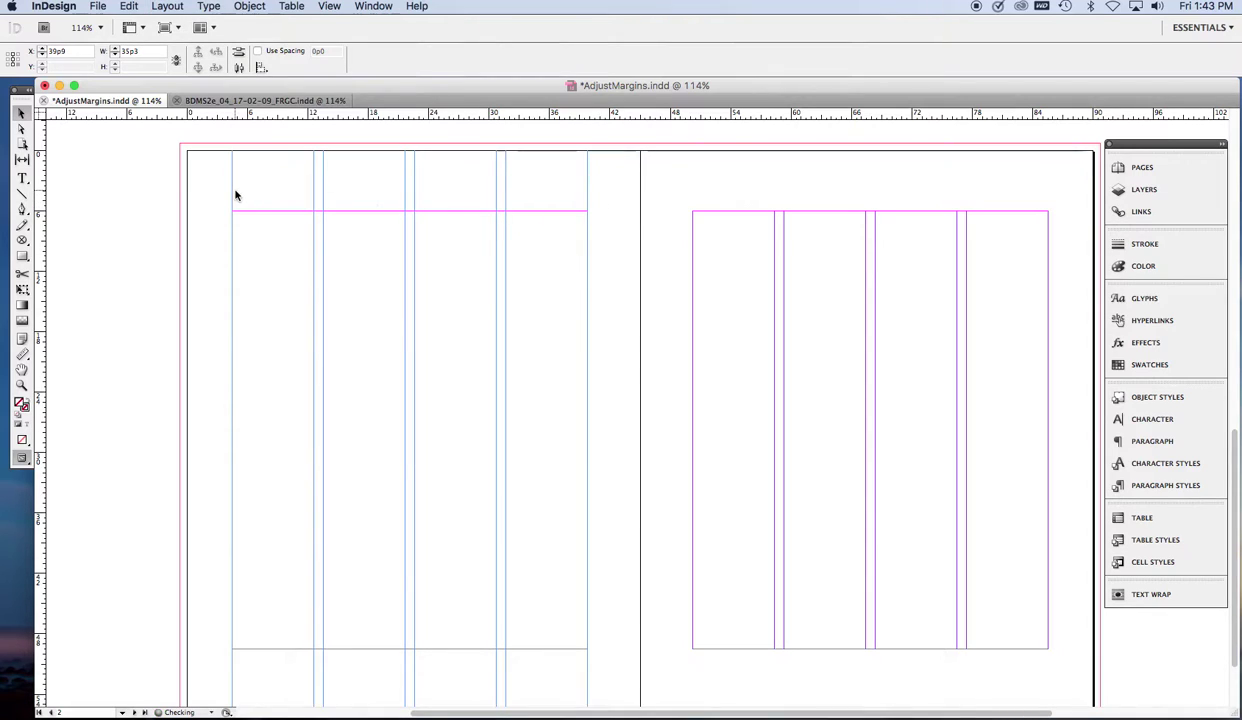
{"action": "left_click_drag", "start_coordinate": [235, 195], "coordinate": [694, 201]}
Step: Add horizontal ruler guides at the top and bottom margins across the spread
{"action": "left_click", "coordinate": [669, 200]}
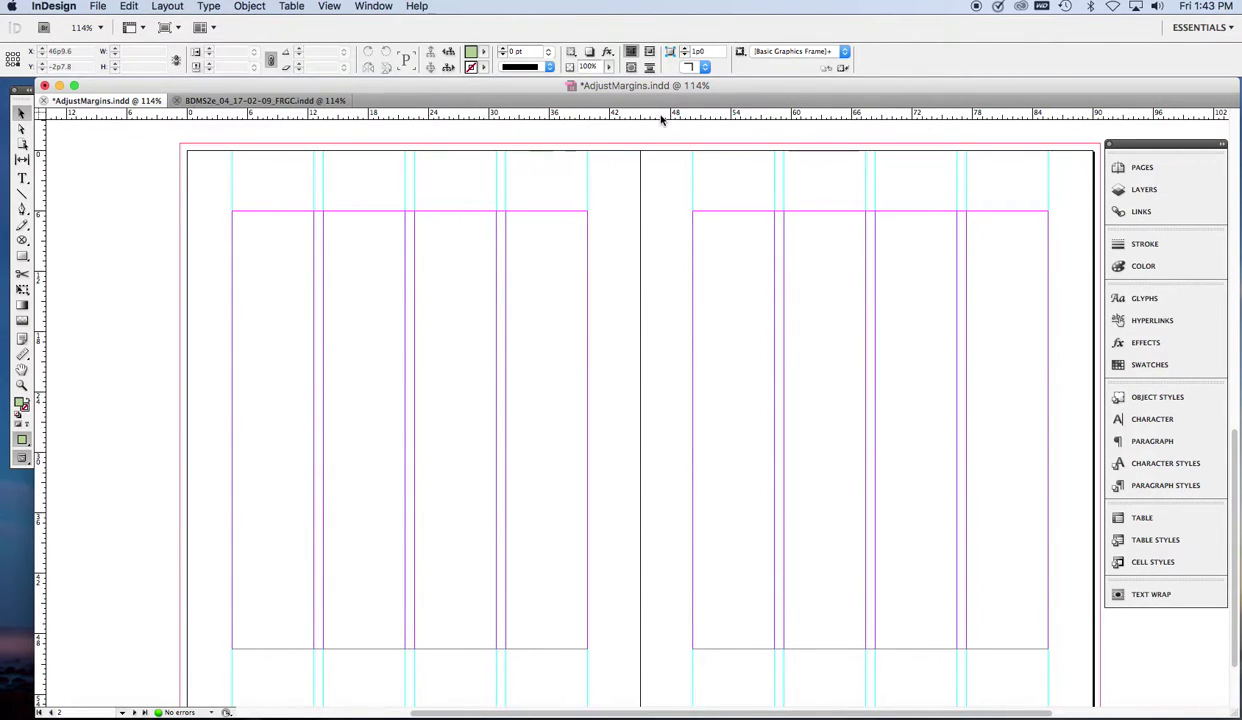
{"action": "left_click_drag", "start_coordinate": [660, 119], "coordinate": [659, 211]}
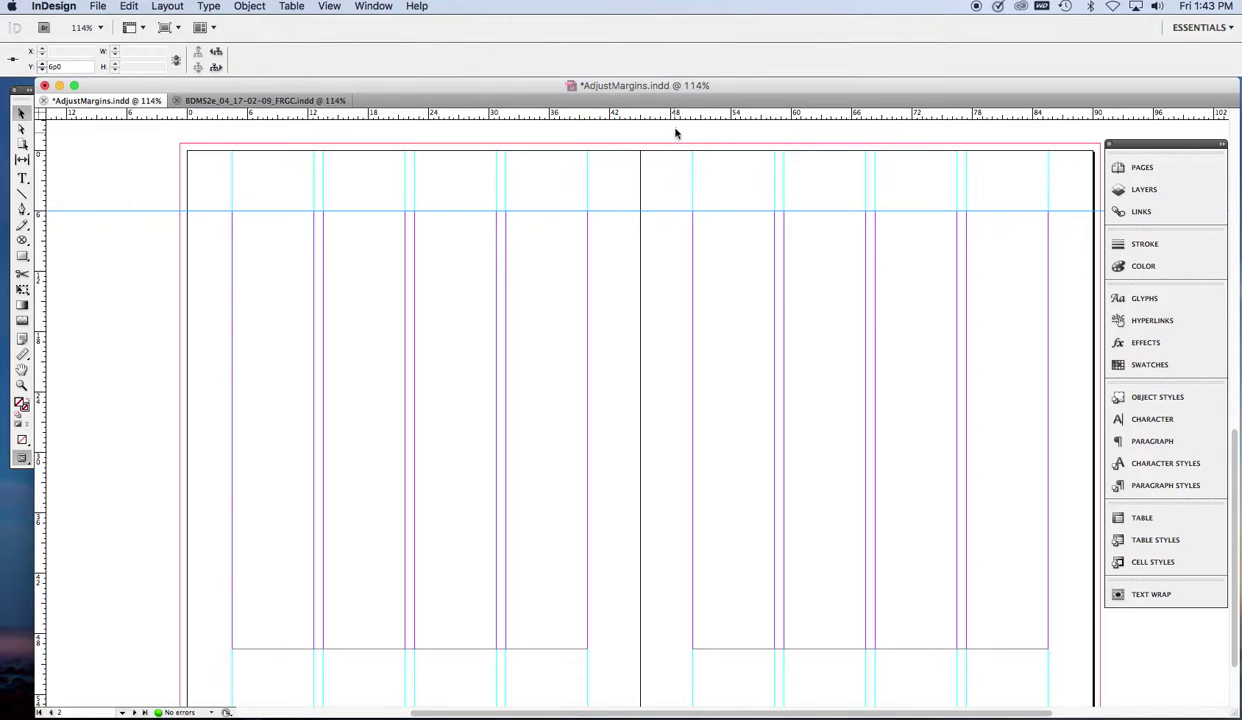
{"action": "left_click_drag", "start_coordinate": [655, 119], "coordinate": [672, 653]}
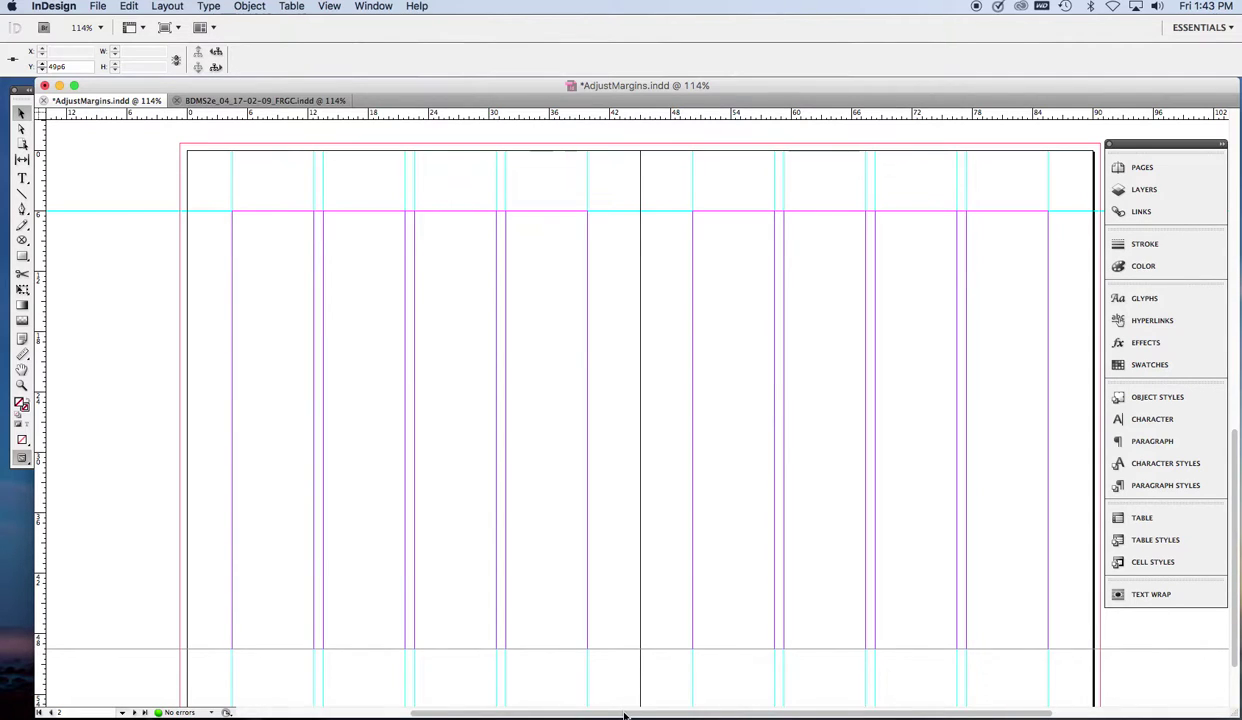
{"action": "left_click_drag", "start_coordinate": [626, 713], "coordinate": [654, 711]}
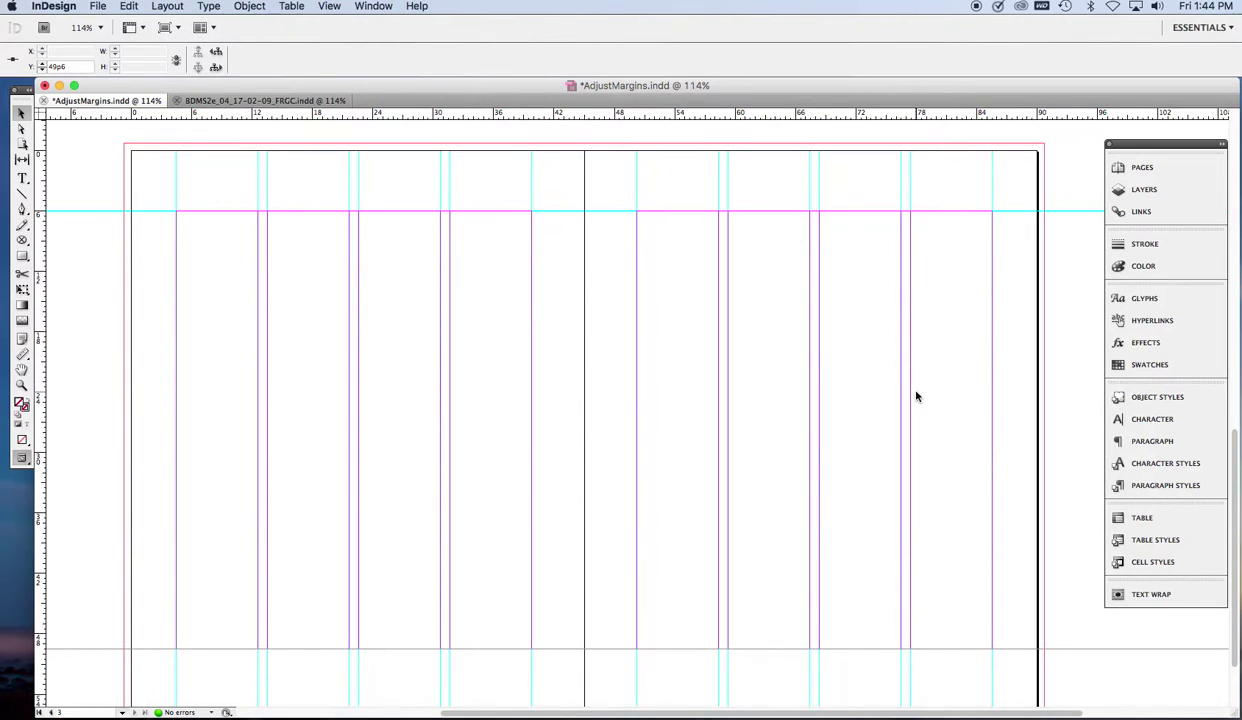
{"action": "left_click_drag", "start_coordinate": [901, 404], "coordinate": [903, 404]}
Step: With the Measure Tool, measure from the last column guide to the right page edge (13p6.75)
{"action": "left_click", "coordinate": [22, 356]}
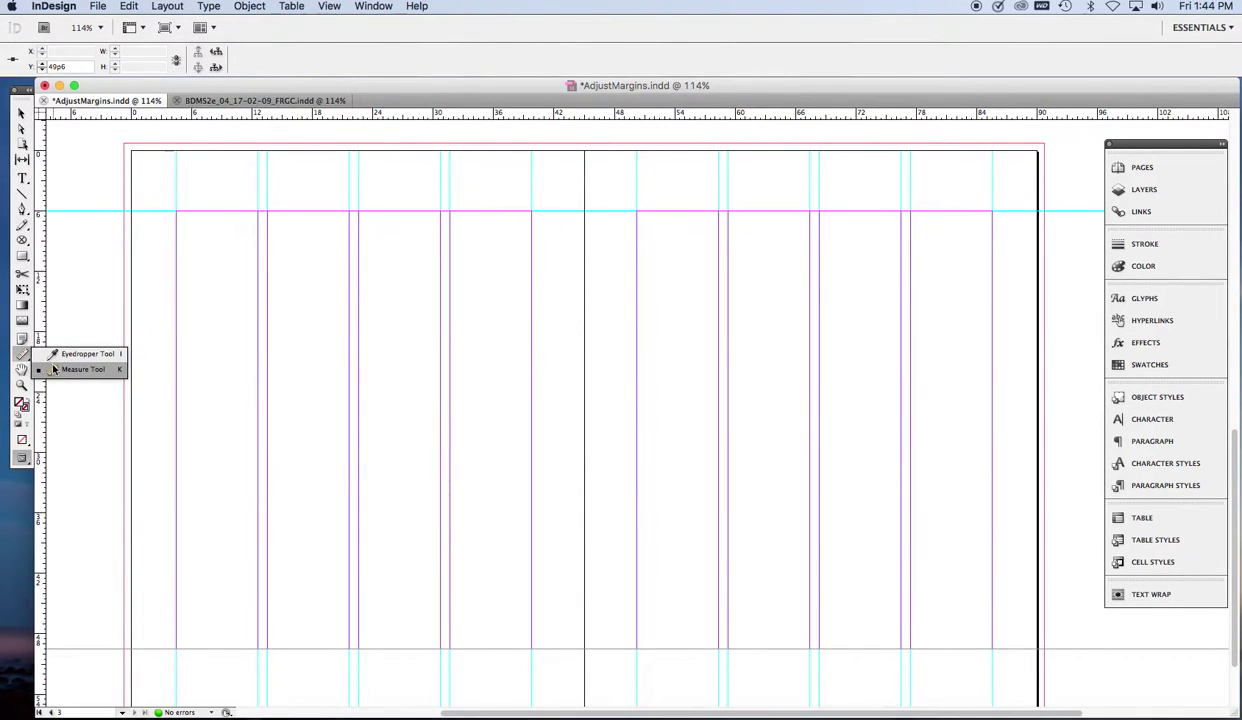
{"action": "left_click", "coordinate": [62, 368]}
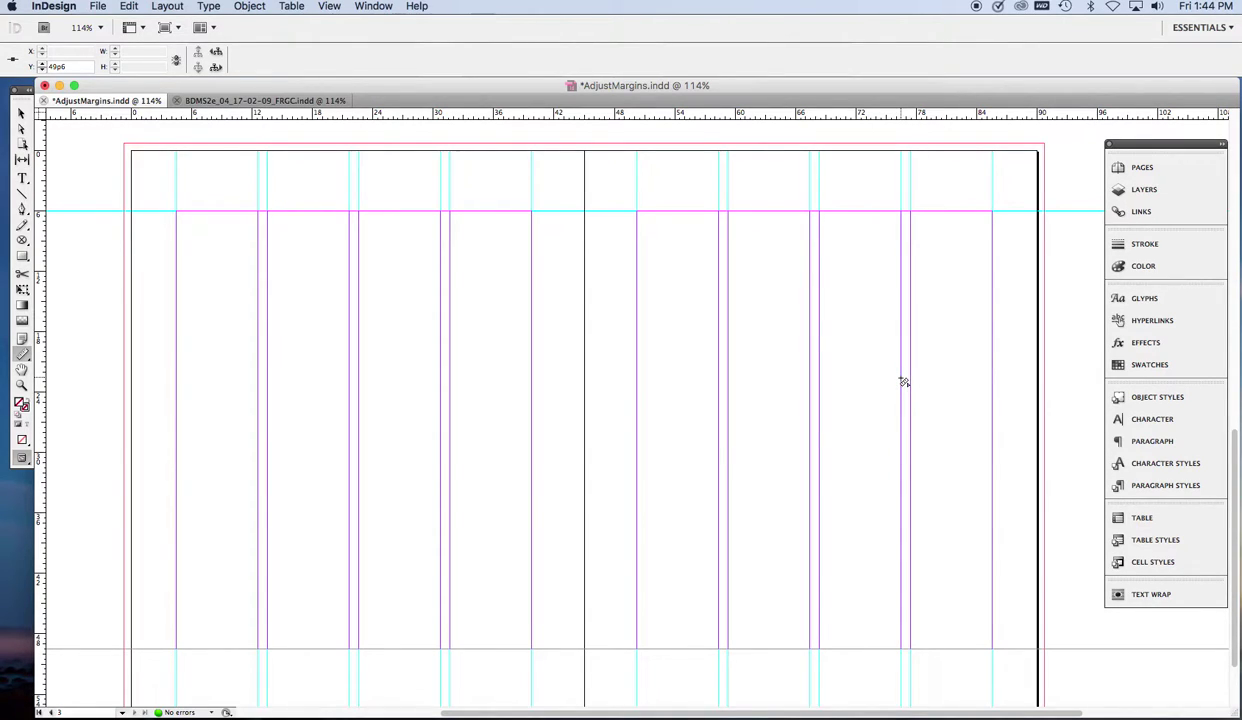
{"action": "left_click", "coordinate": [904, 382]}
{"action": "left_click_drag", "start_coordinate": [904, 382], "coordinate": [1038, 378]}
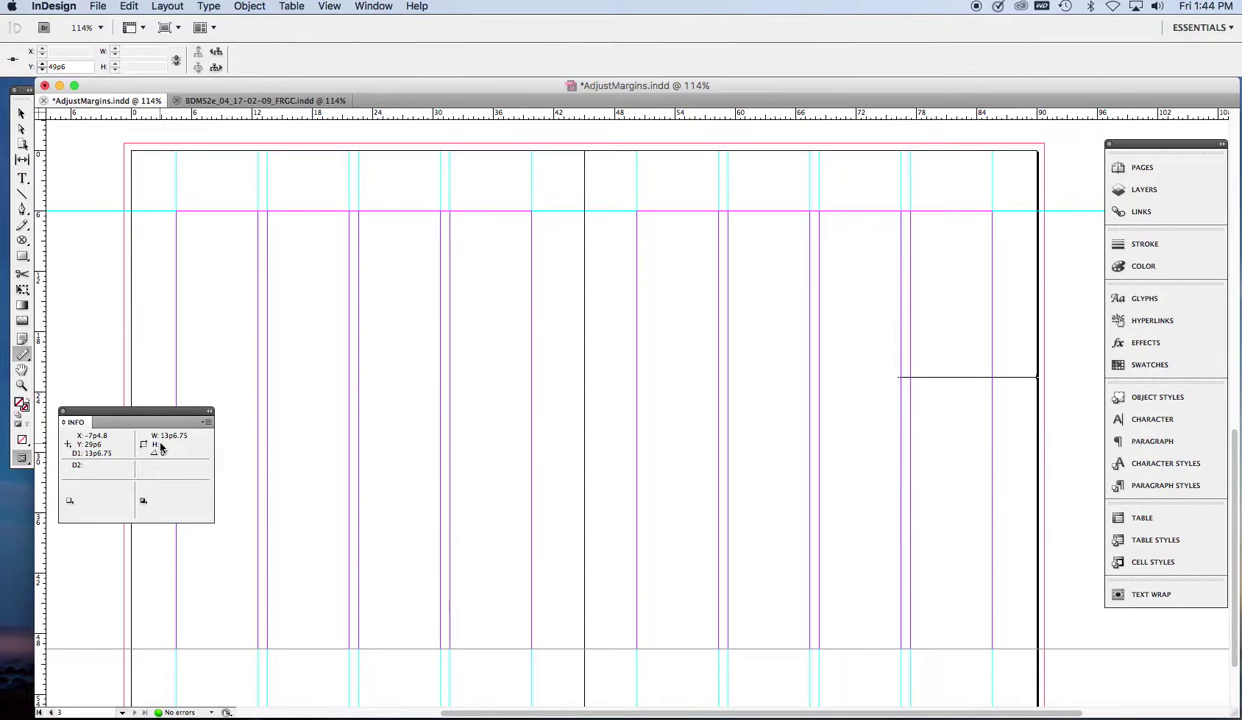
Step: On the A-Master spread, set the outside margin to 13p6.75 and the column count to 1
{"action": "left_click", "coordinate": [1150, 168]}
{"action": "left_click", "coordinate": [1076, 203]}
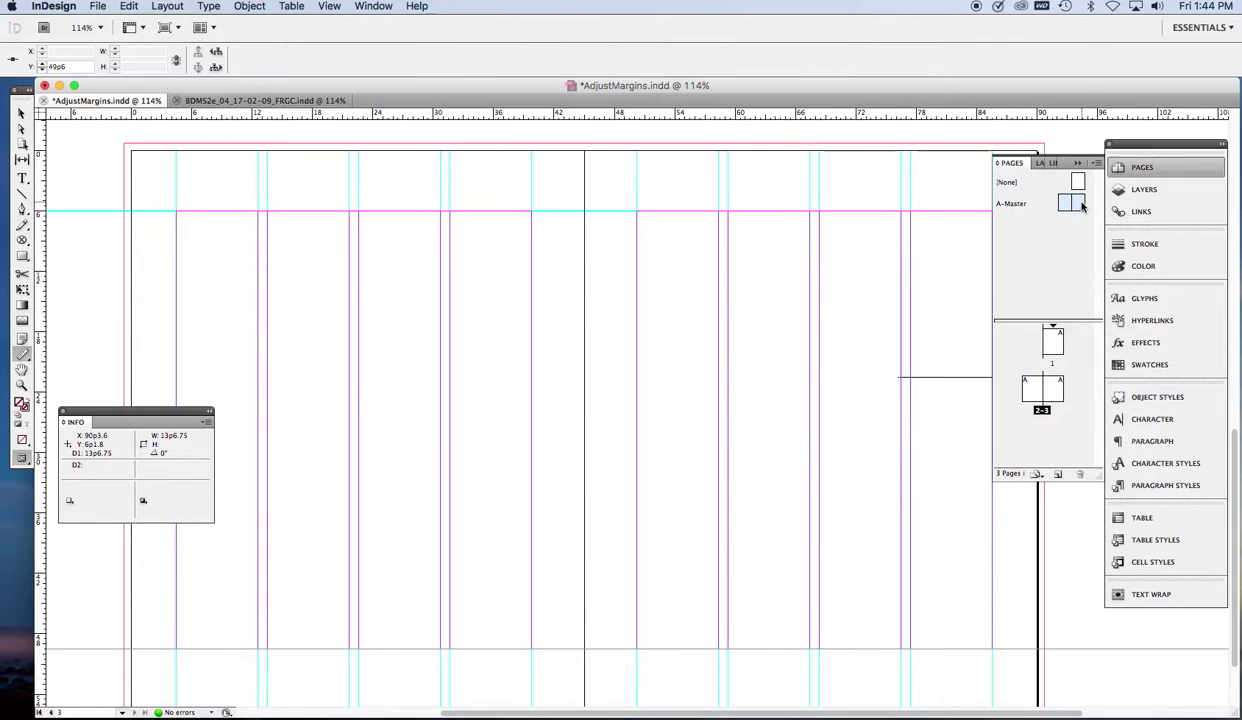
{"action": "left_click", "coordinate": [170, 7]}
{"action": "left_click", "coordinate": [190, 38]}
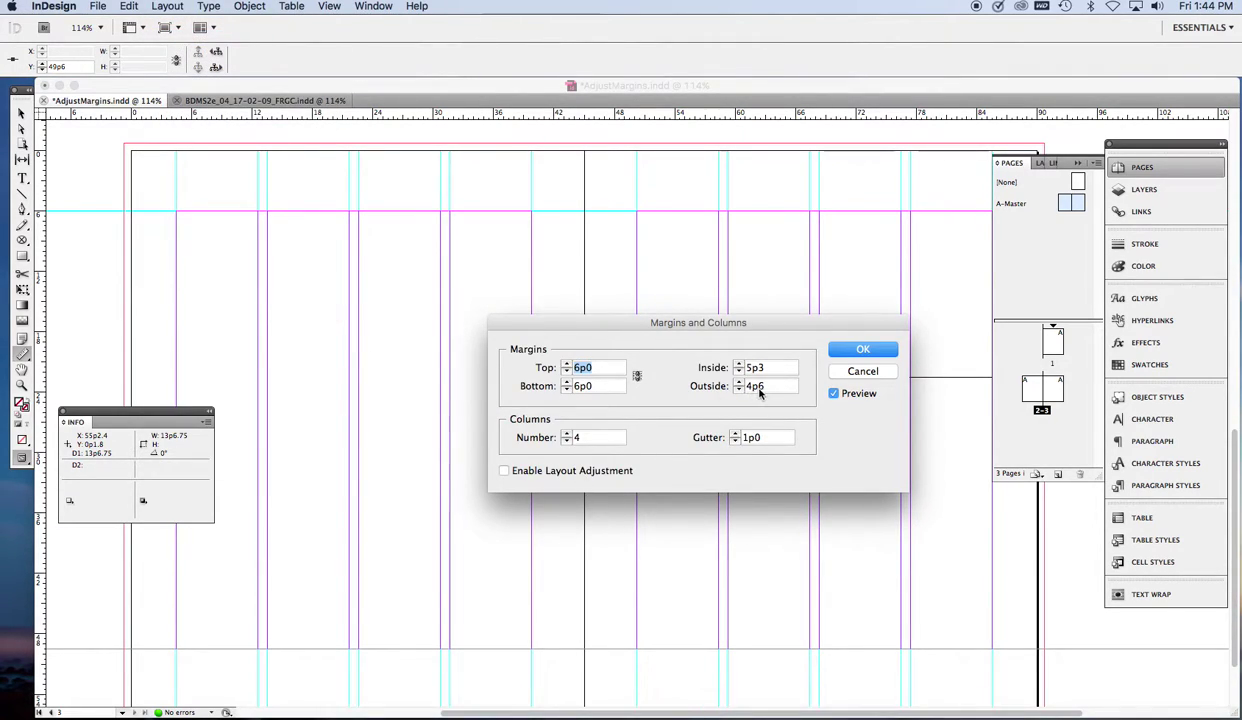
{"action": "left_click_drag", "start_coordinate": [765, 388], "coordinate": [745, 388]}
{"action": "type", "text": "13p6.75"}
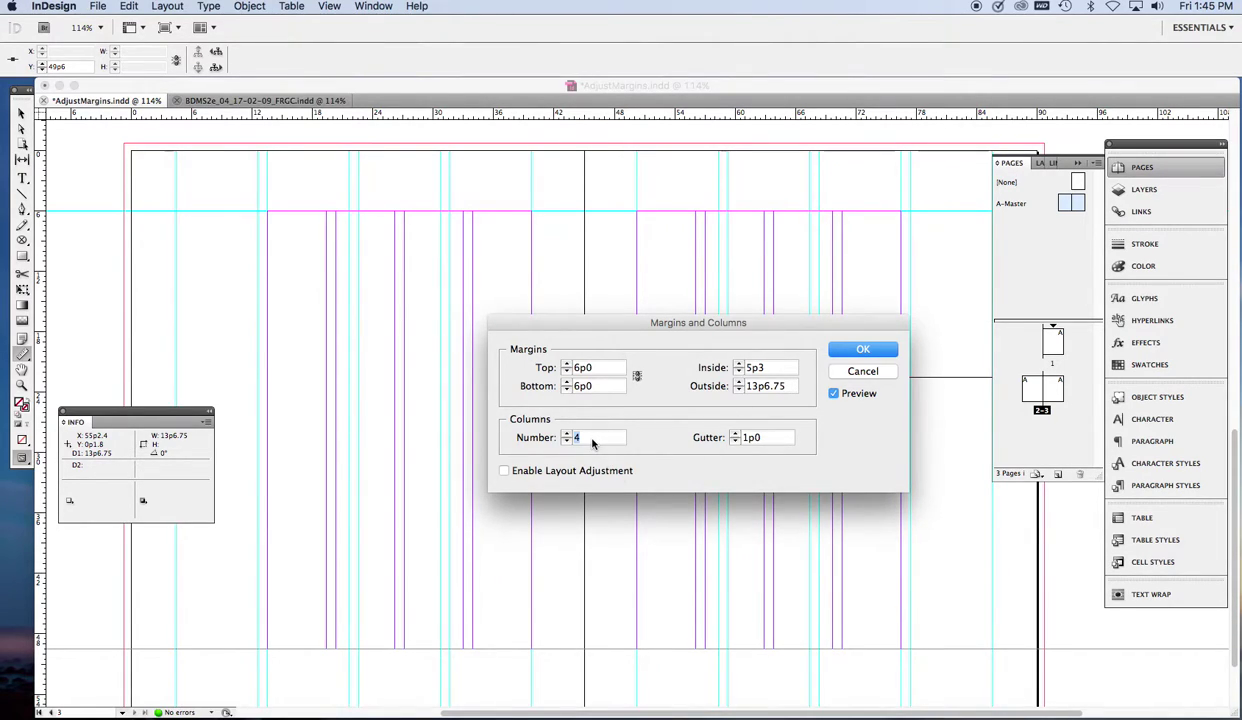
{"action": "type", "text": "1"}
{"action": "key", "text": "Tab"}
{"action": "left_click", "coordinate": [849, 354]}
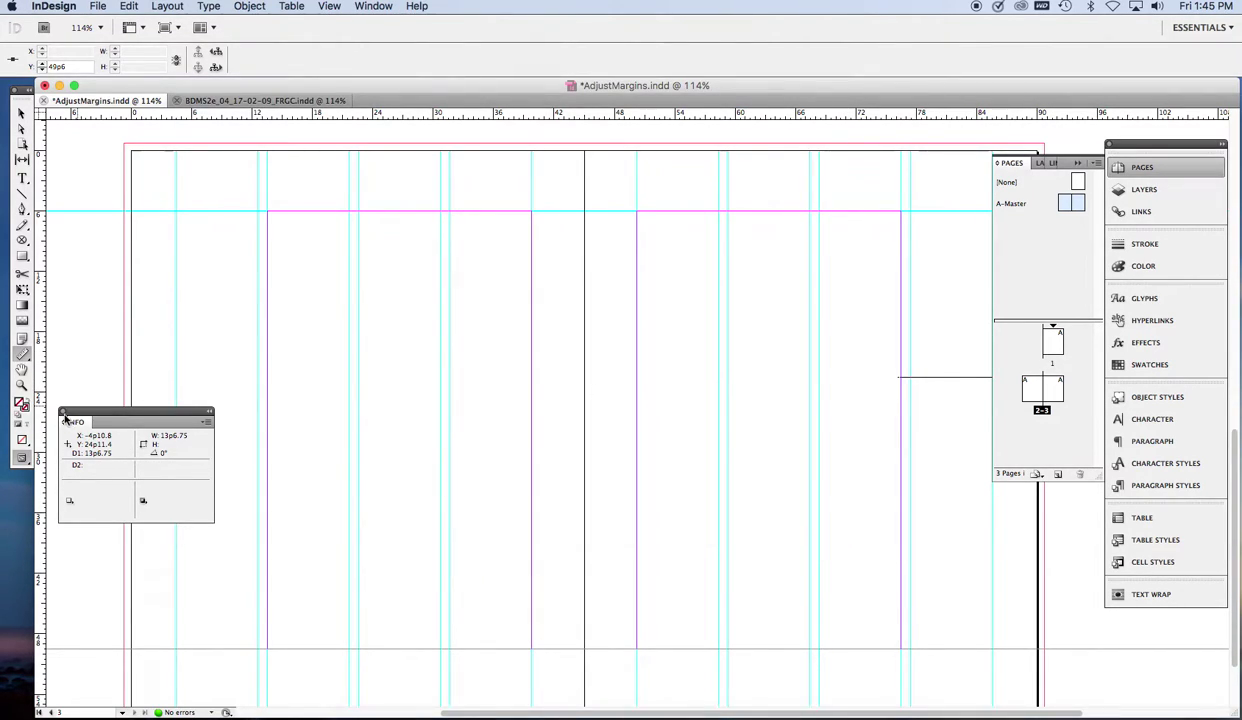
Step: Draw a text frame in the left page's outer caption column containing 'caption here'
{"action": "left_click", "coordinate": [63, 412]}
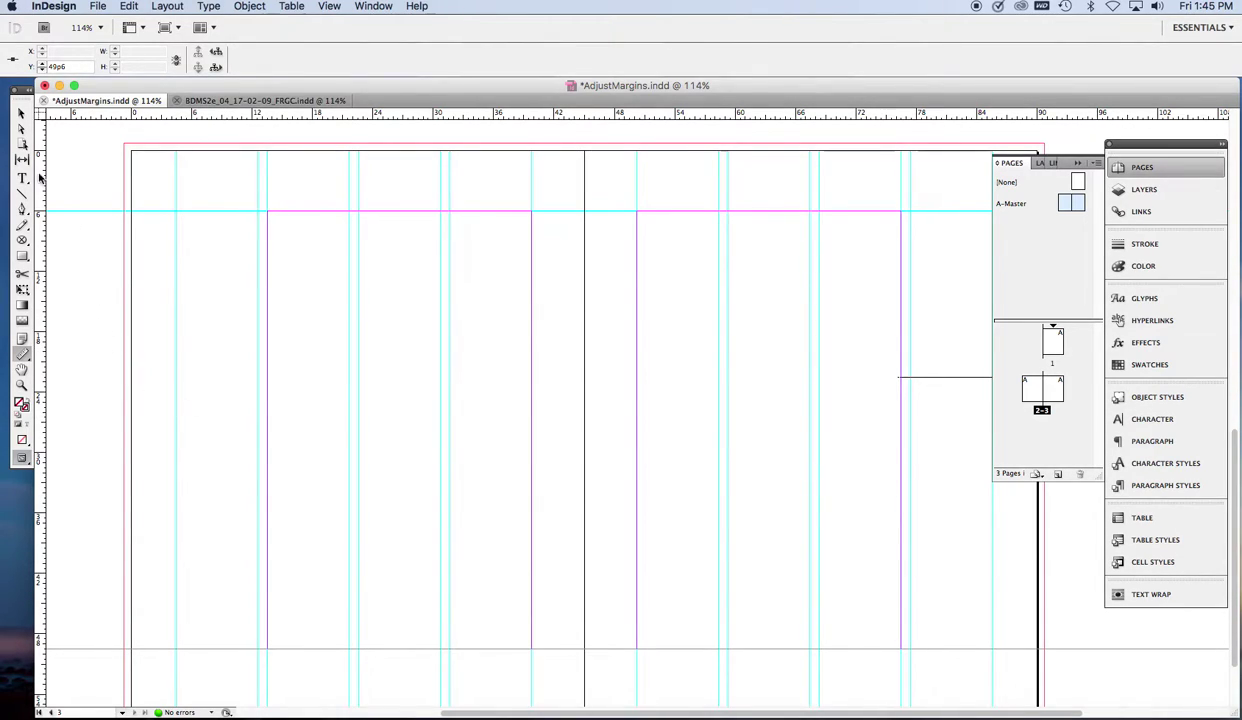
{"action": "left_click", "coordinate": [21, 113]}
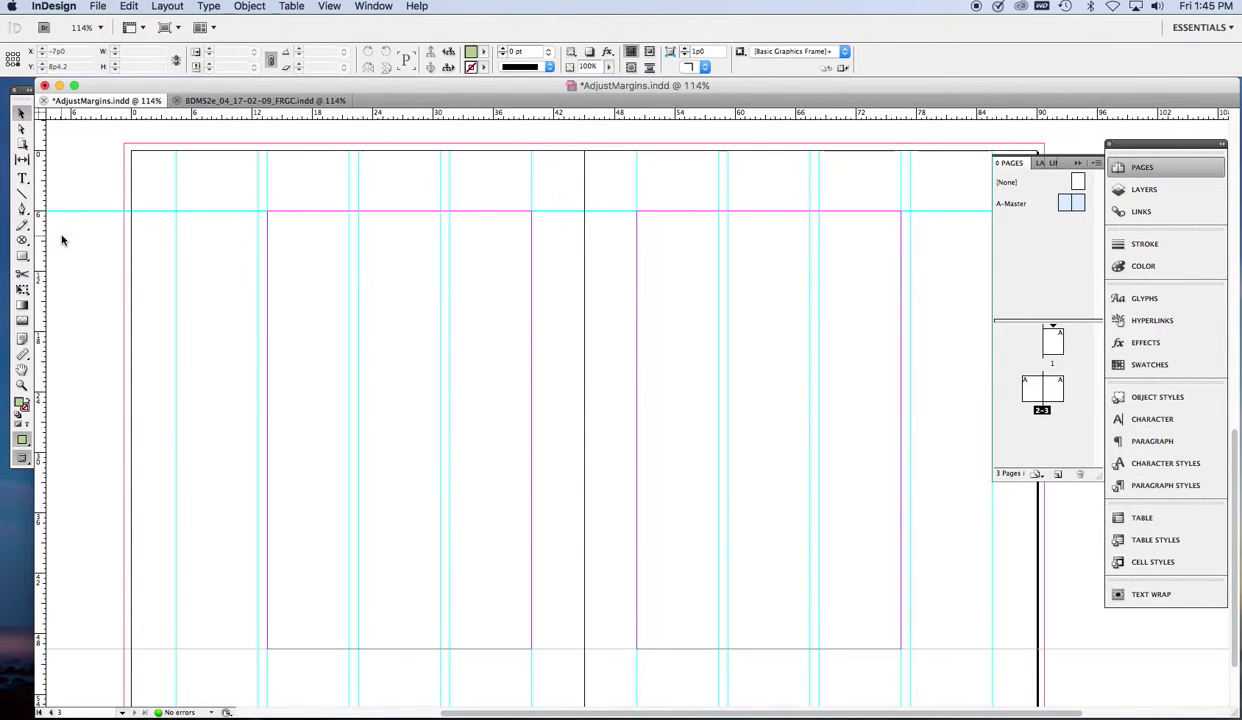
{"action": "left_click", "coordinate": [21, 178]}
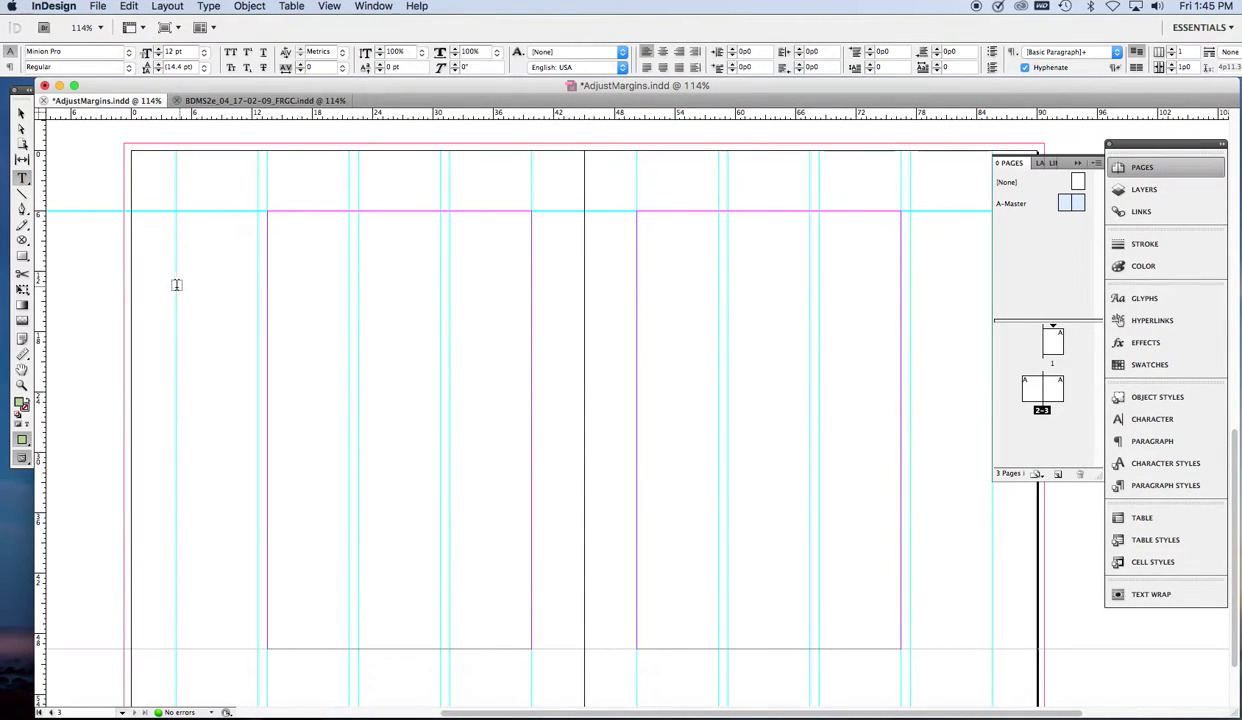
{"action": "left_click_drag", "start_coordinate": [175, 285], "coordinate": [257, 335]}
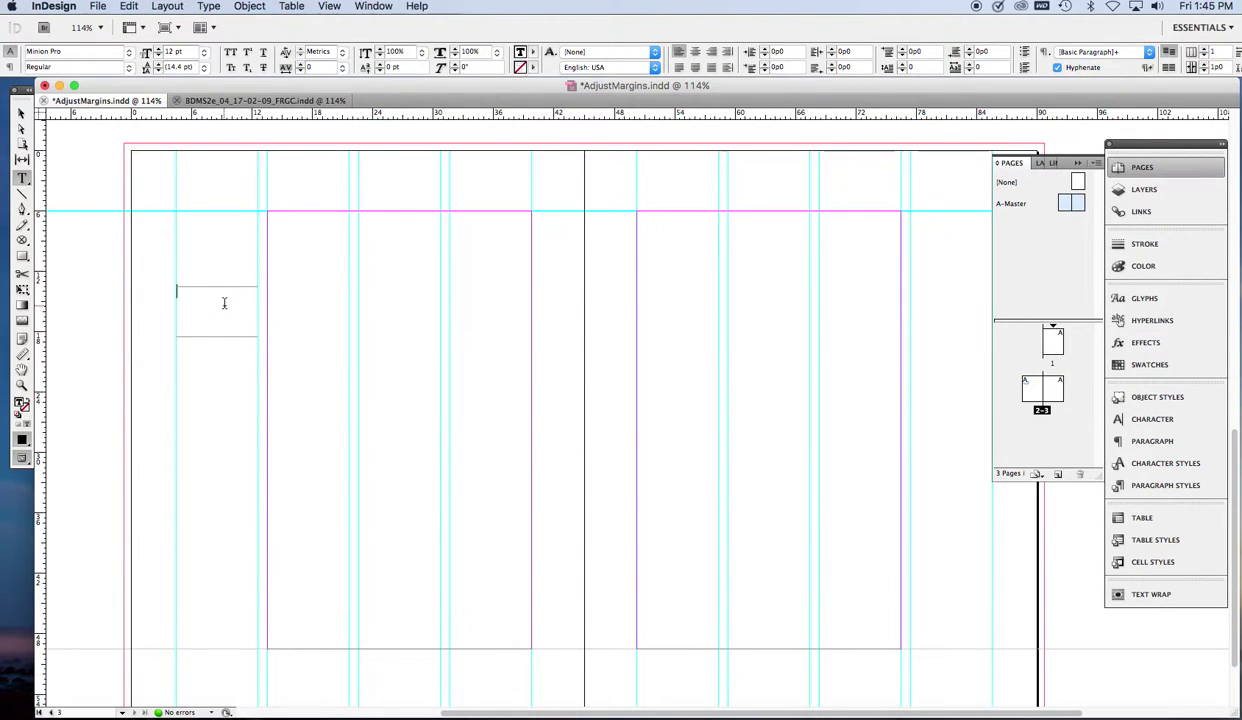
{"action": "type", "text": "co"}
{"action": "left_click", "coordinate": [21, 113]}
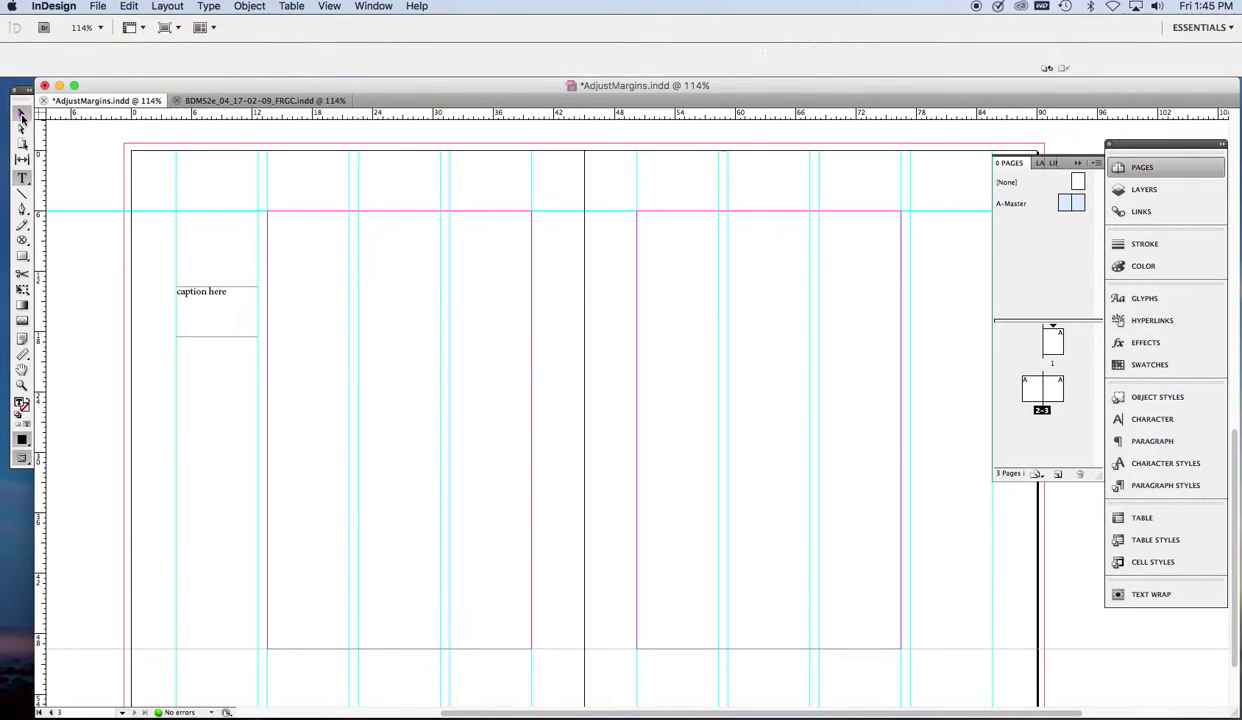
Step: Select the 'caption here' frame and cut it from the master page
{"action": "left_click", "coordinate": [206, 259]}
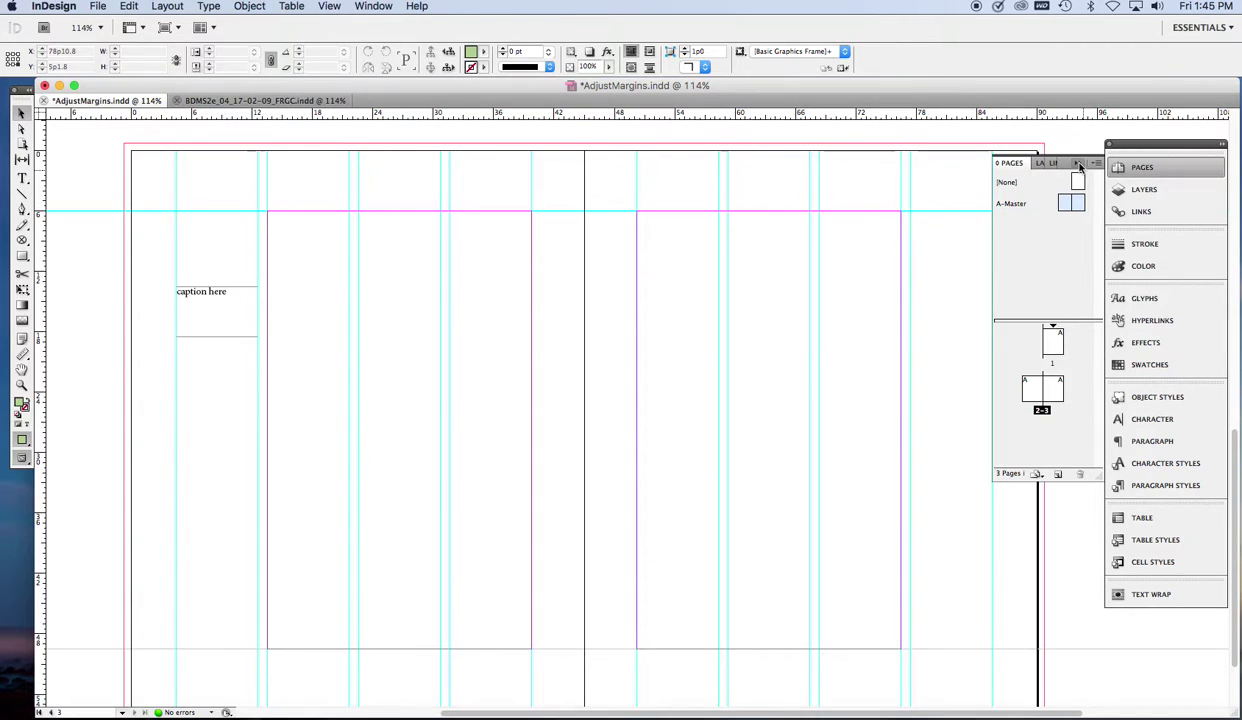
{"action": "left_click", "coordinate": [1117, 170]}
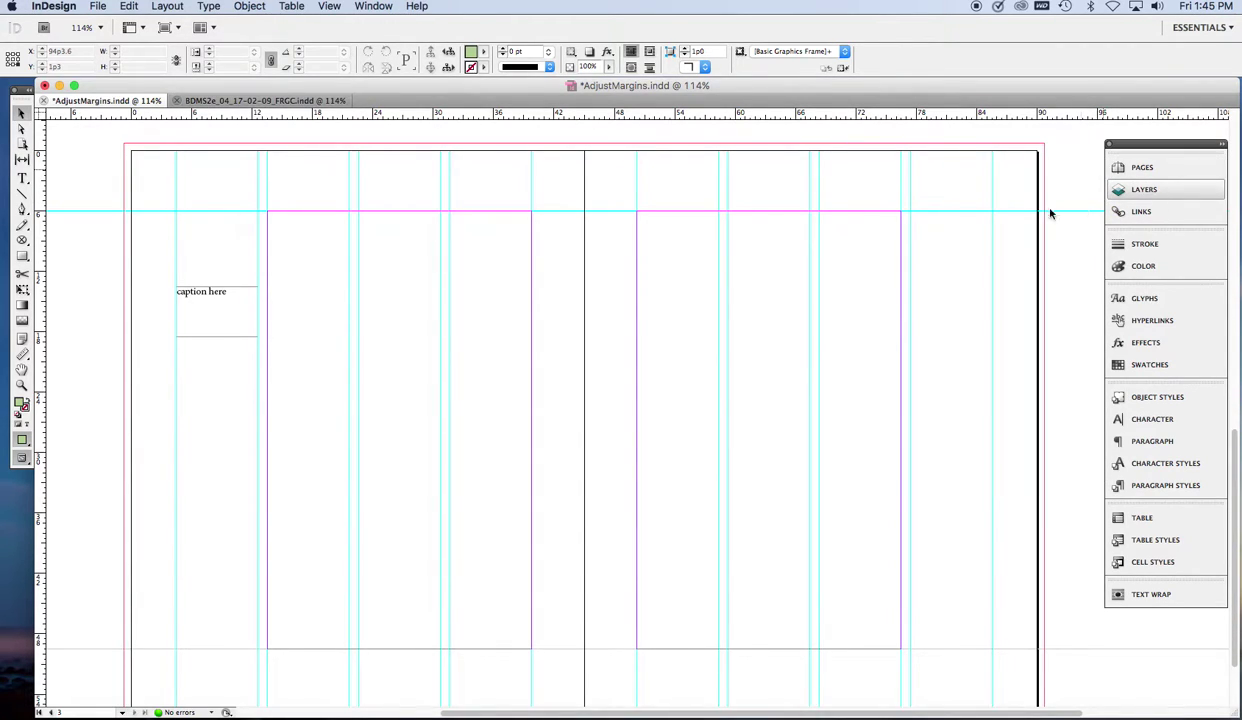
{"action": "left_click", "coordinate": [230, 309]}
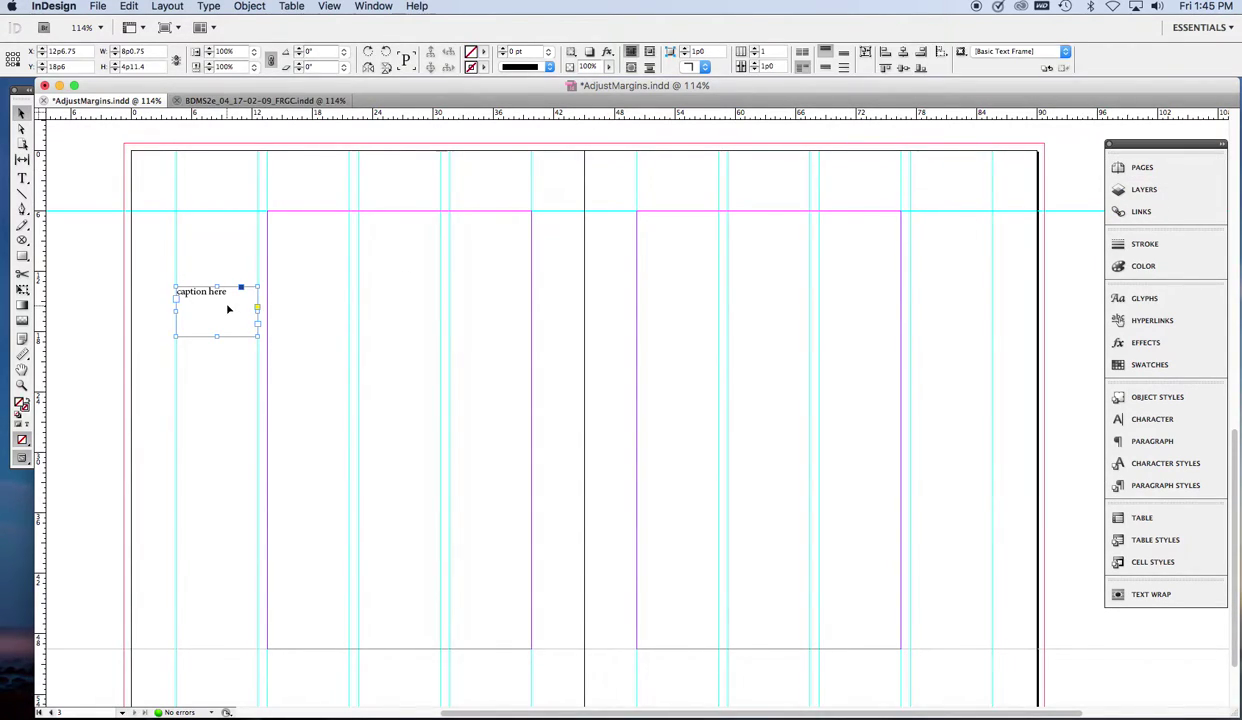
{"action": "key", "text": "Delete"}
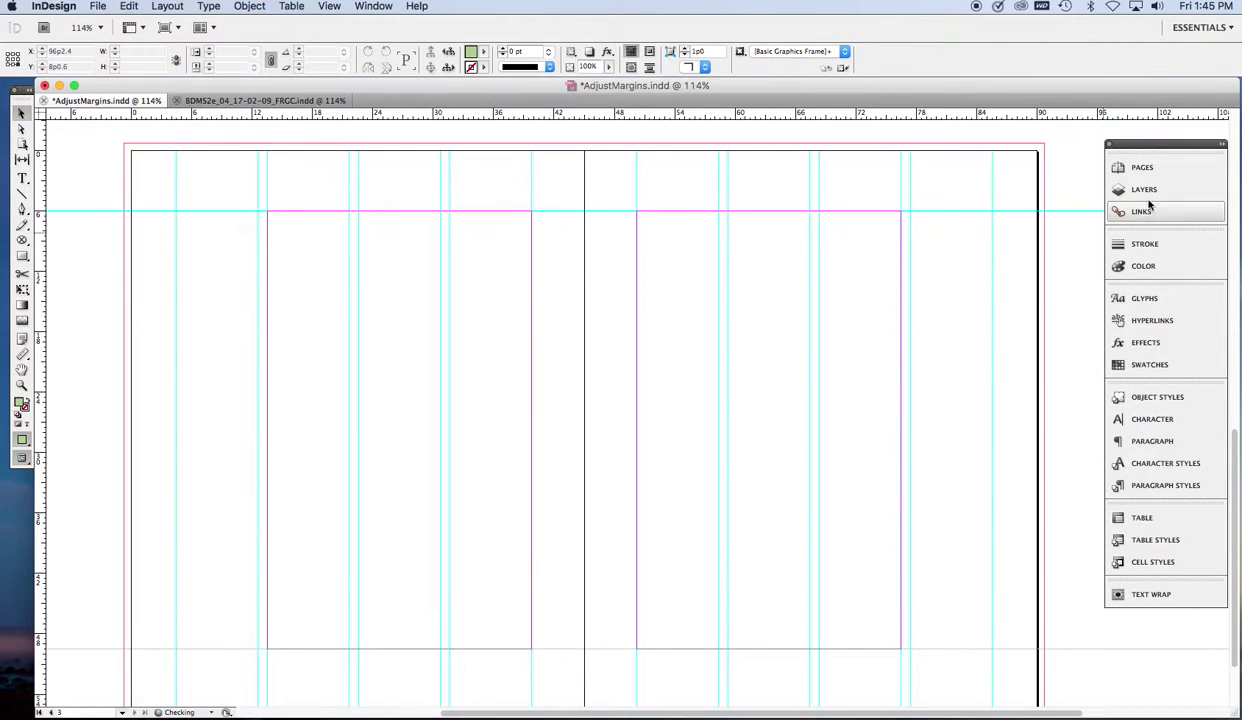
Step: Paste the caption frame onto spread 2–3 and place it in the left page's outer column
{"action": "left_click", "coordinate": [1149, 175]}
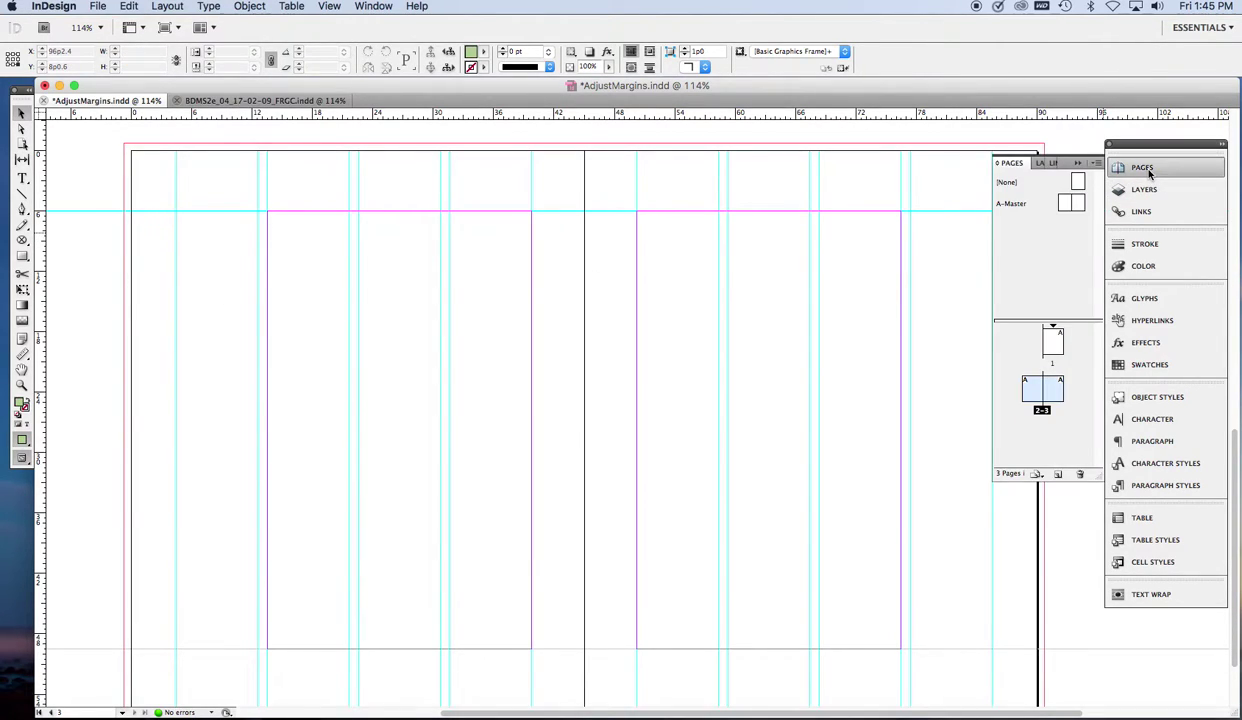
{"action": "double_click", "coordinate": [1039, 391]}
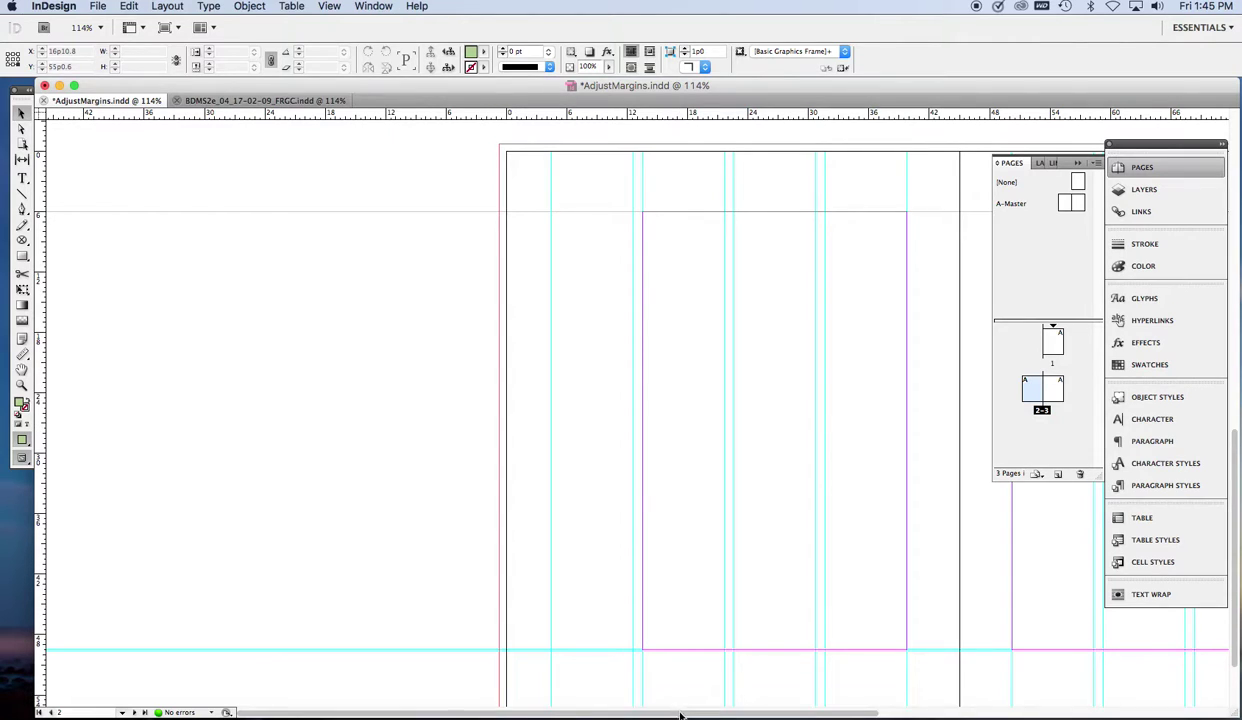
{"action": "left_click_drag", "start_coordinate": [709, 711], "coordinate": [899, 710]}
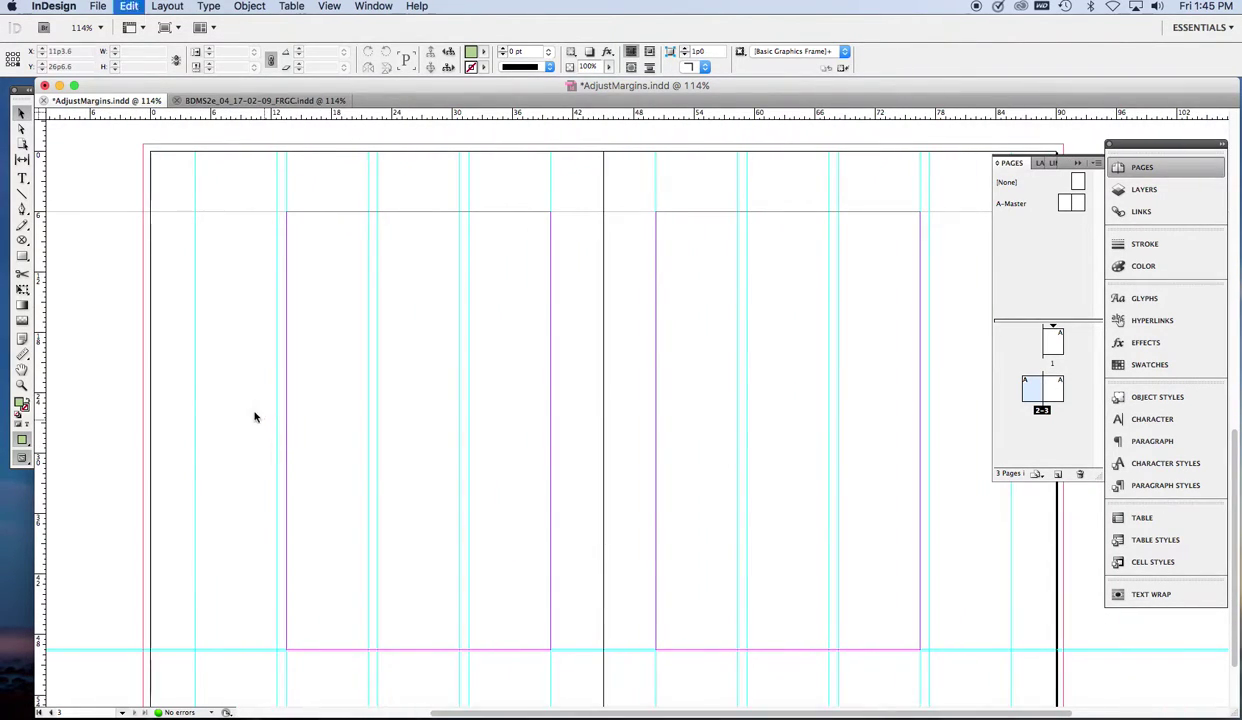
{"action": "key", "text": "super+v"}
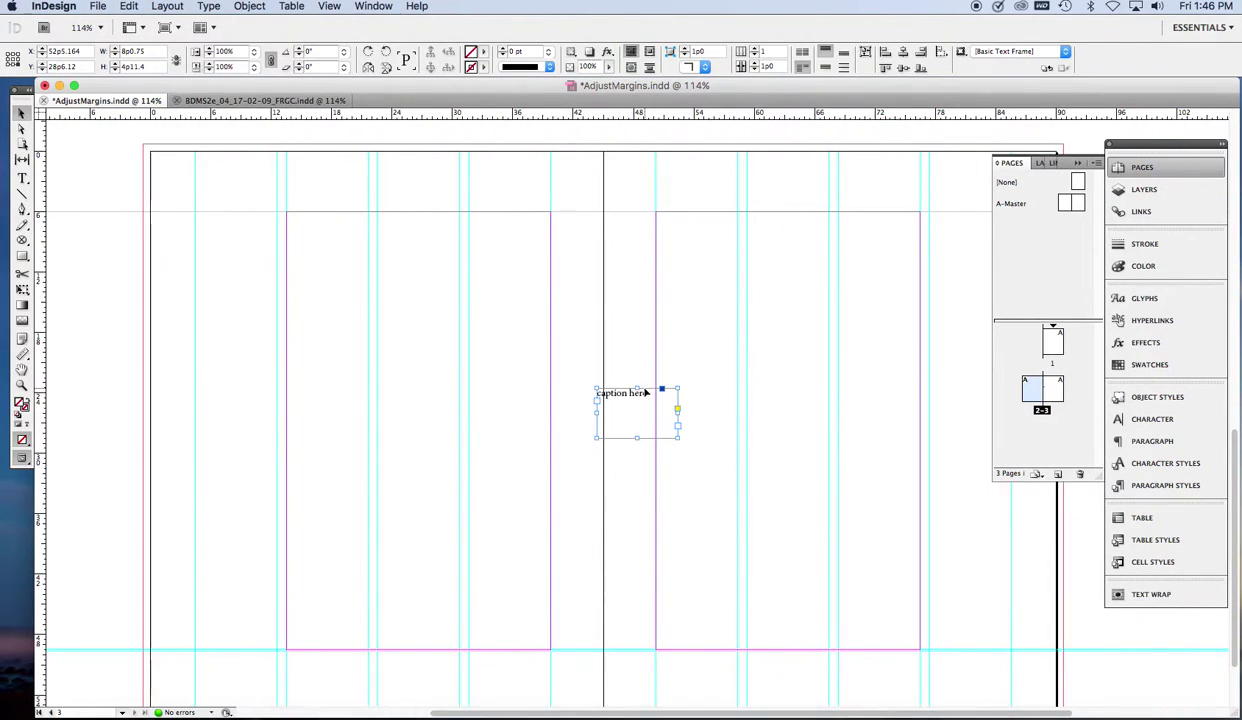
{"action": "left_click_drag", "start_coordinate": [643, 392], "coordinate": [242, 382]}
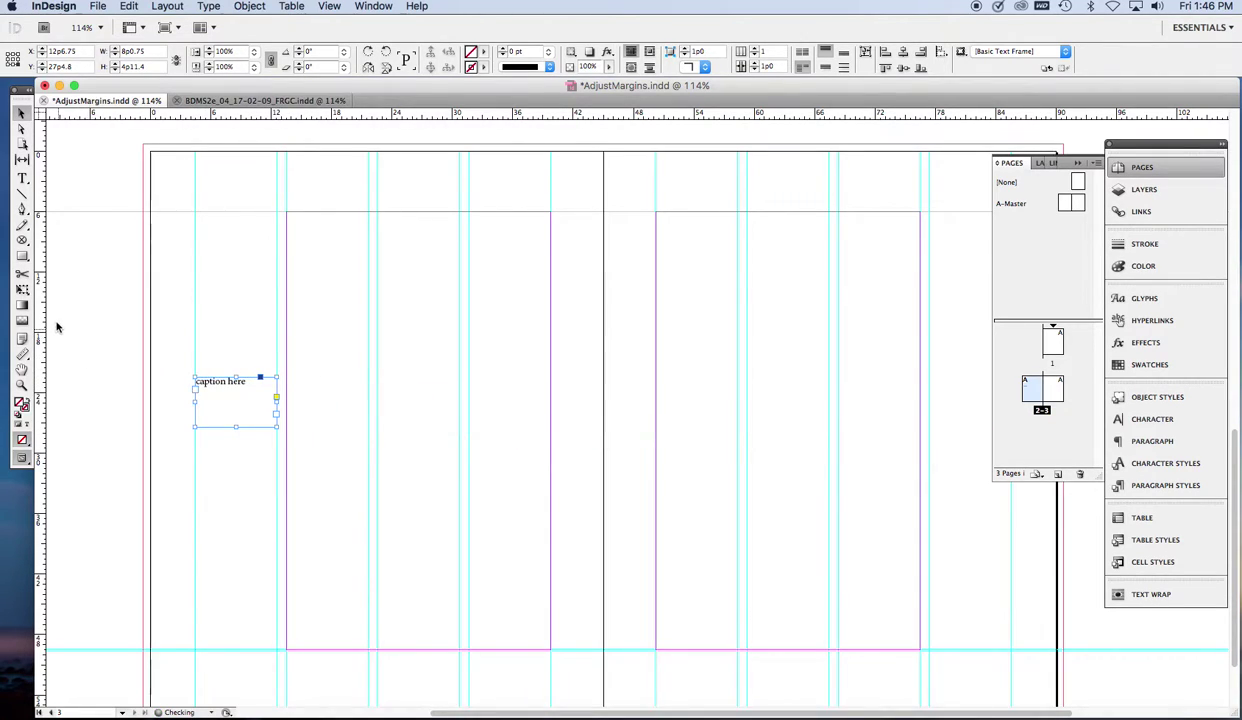
Step: Draw green rectangle frames: one below the caption, a two-column bottom box, a wide box, and a small one
{"action": "left_click", "coordinate": [22, 255]}
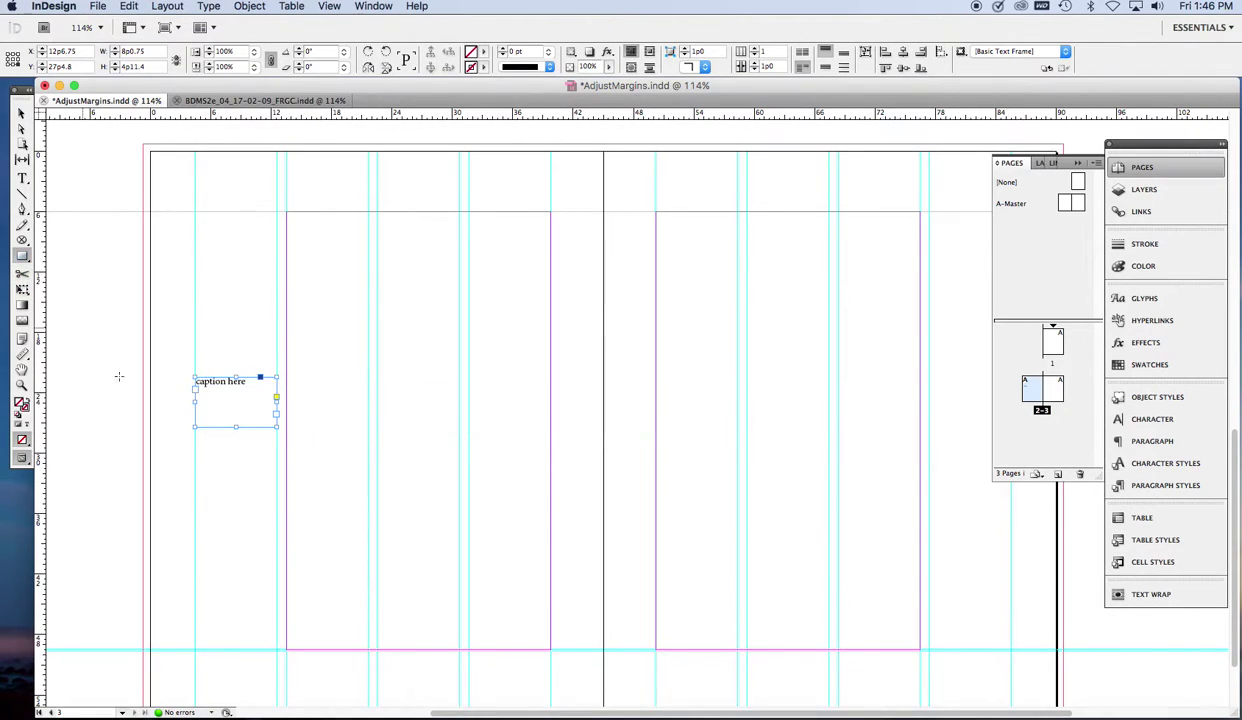
{"action": "left_click", "coordinate": [195, 453]}
{"action": "left_click_drag", "start_coordinate": [195, 453], "coordinate": [278, 515]}
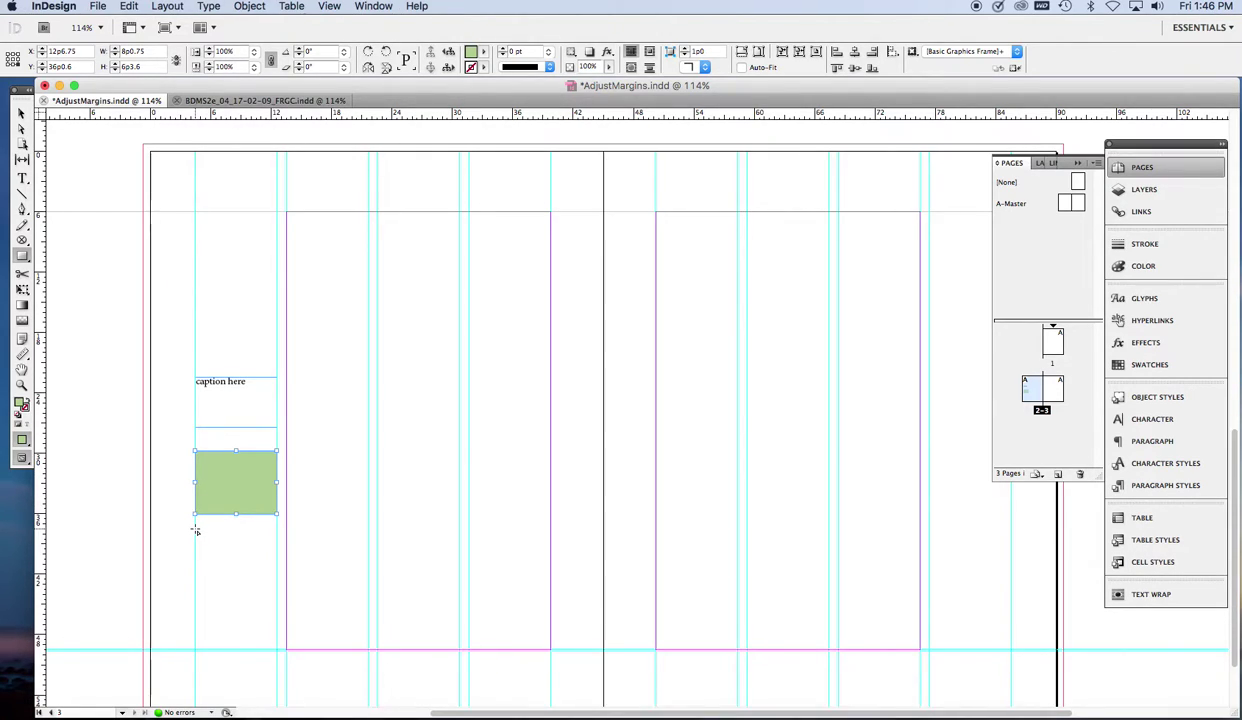
{"action": "left_click_drag", "start_coordinate": [195, 530], "coordinate": [369, 595]}
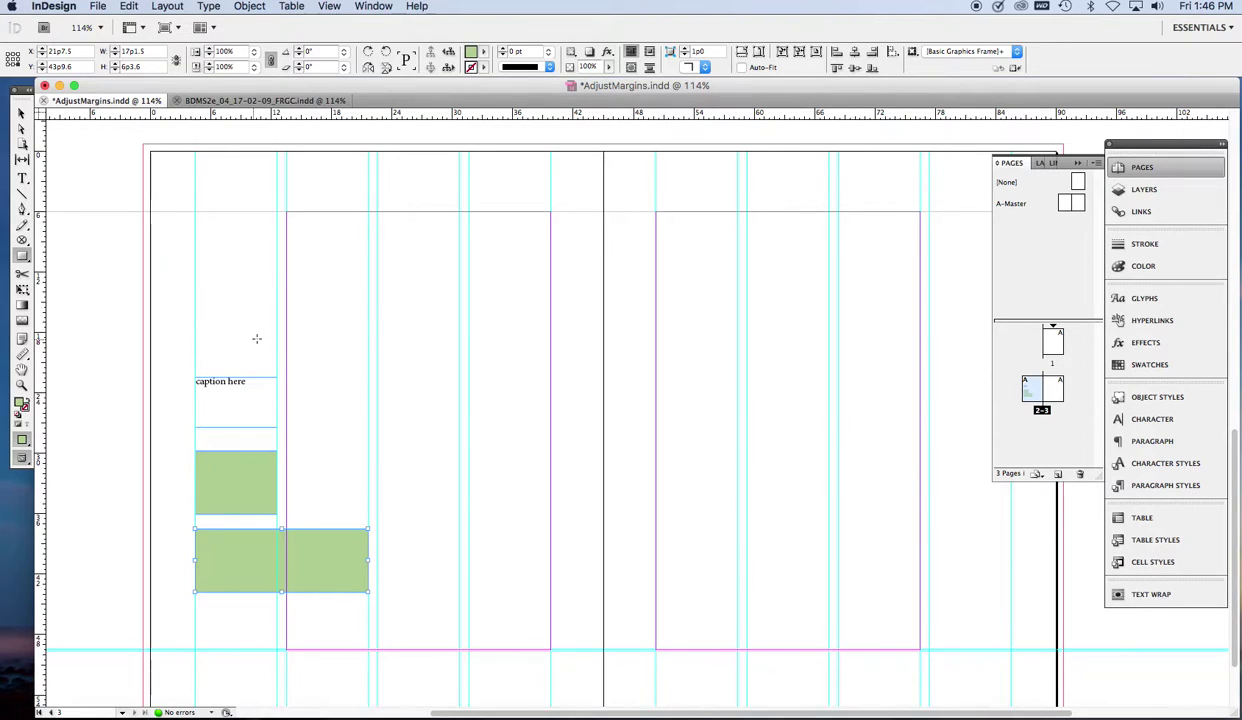
{"action": "left_click_drag", "start_coordinate": [288, 335], "coordinate": [197, 234]}
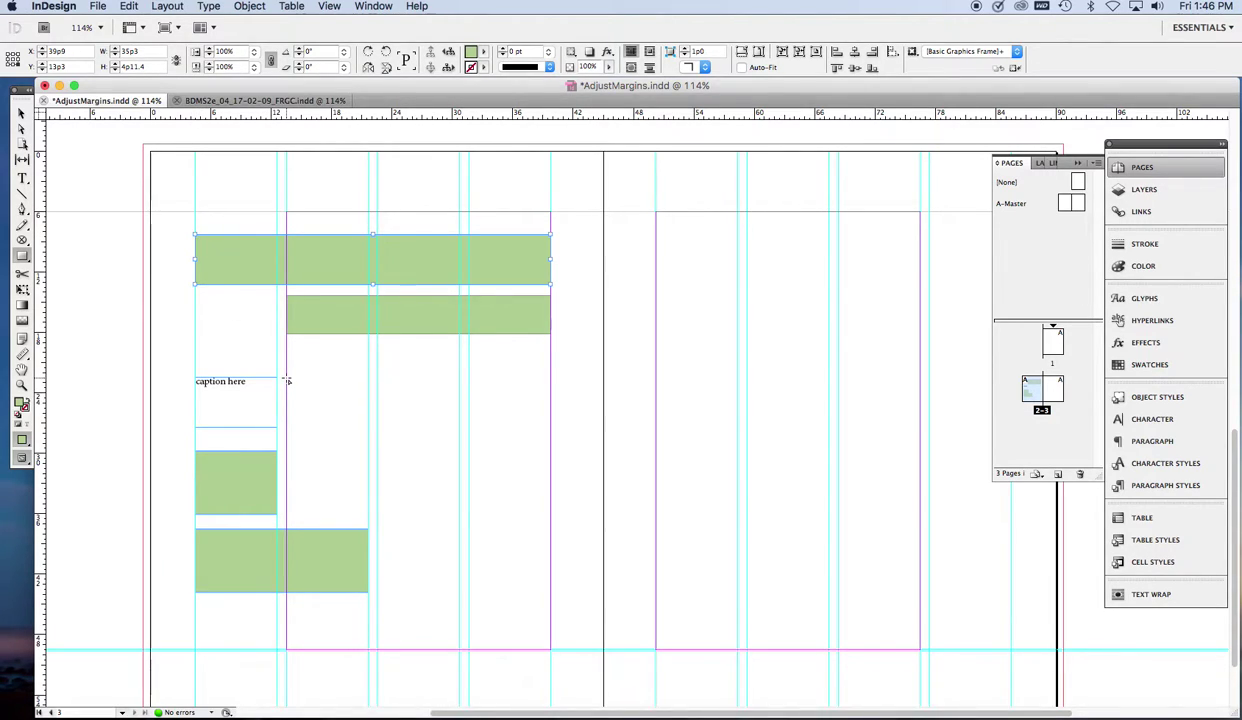
{"action": "left_click_drag", "start_coordinate": [287, 381], "coordinate": [367, 441]}
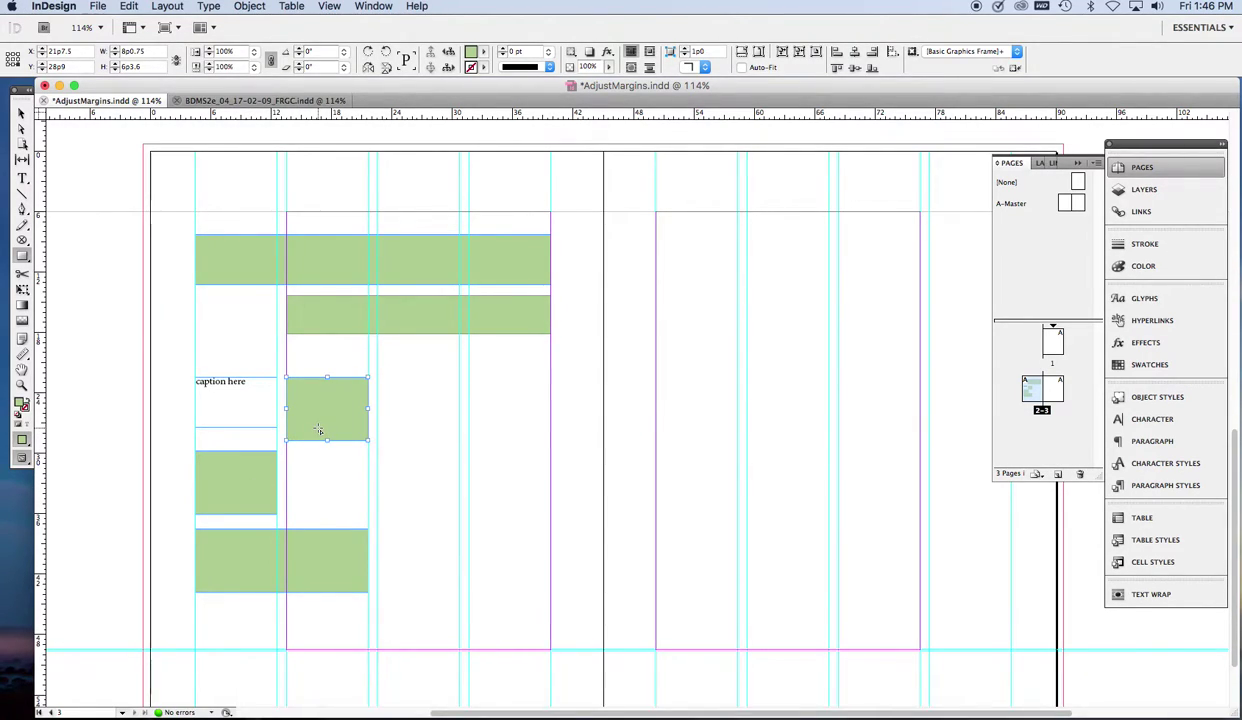
Step: Move the small box down beside the left square and draw a two-column box beside the caption
{"action": "left_click", "coordinate": [21, 113]}
{"action": "left_click_drag", "start_coordinate": [360, 401], "coordinate": [360, 474]}
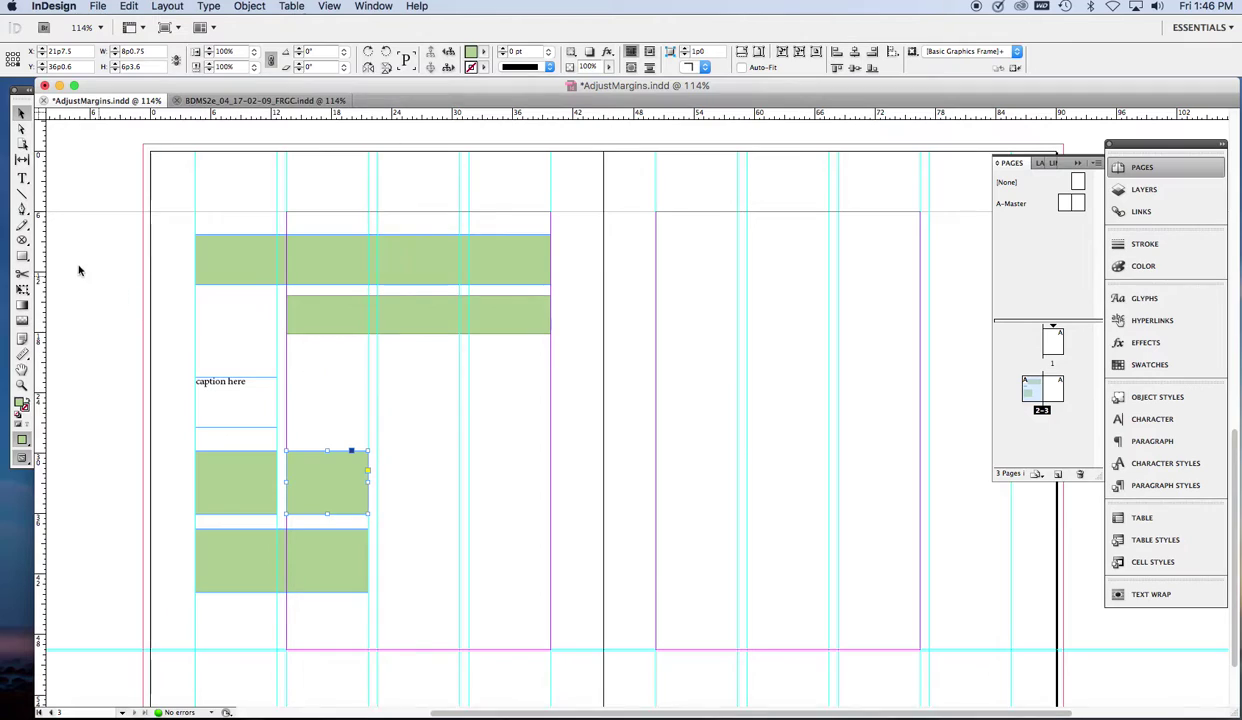
{"action": "left_click", "coordinate": [22, 256]}
{"action": "left_click_drag", "start_coordinate": [378, 378], "coordinate": [549, 441]}
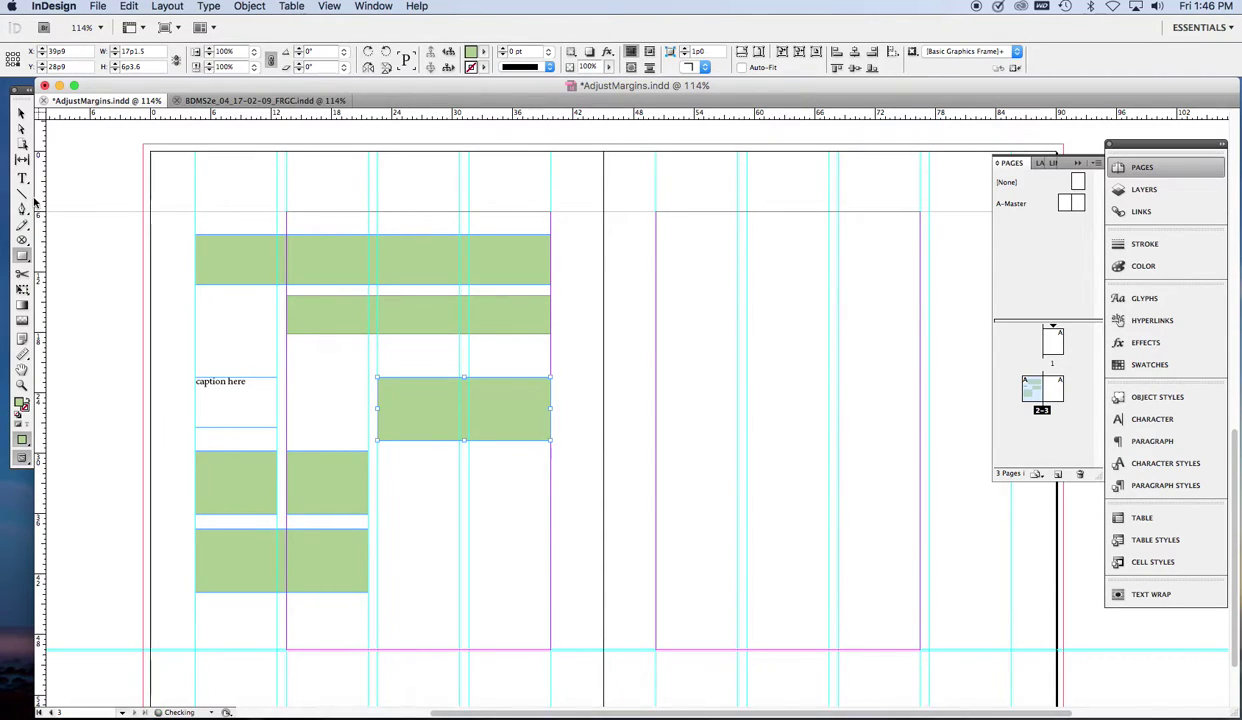
Step: Widen the 'caption here' frame across two columns to 17p1.5
{"action": "left_click", "coordinate": [22, 112]}
{"action": "left_click", "coordinate": [266, 400]}
{"action": "left_click_drag", "start_coordinate": [276, 402], "coordinate": [367, 414]}
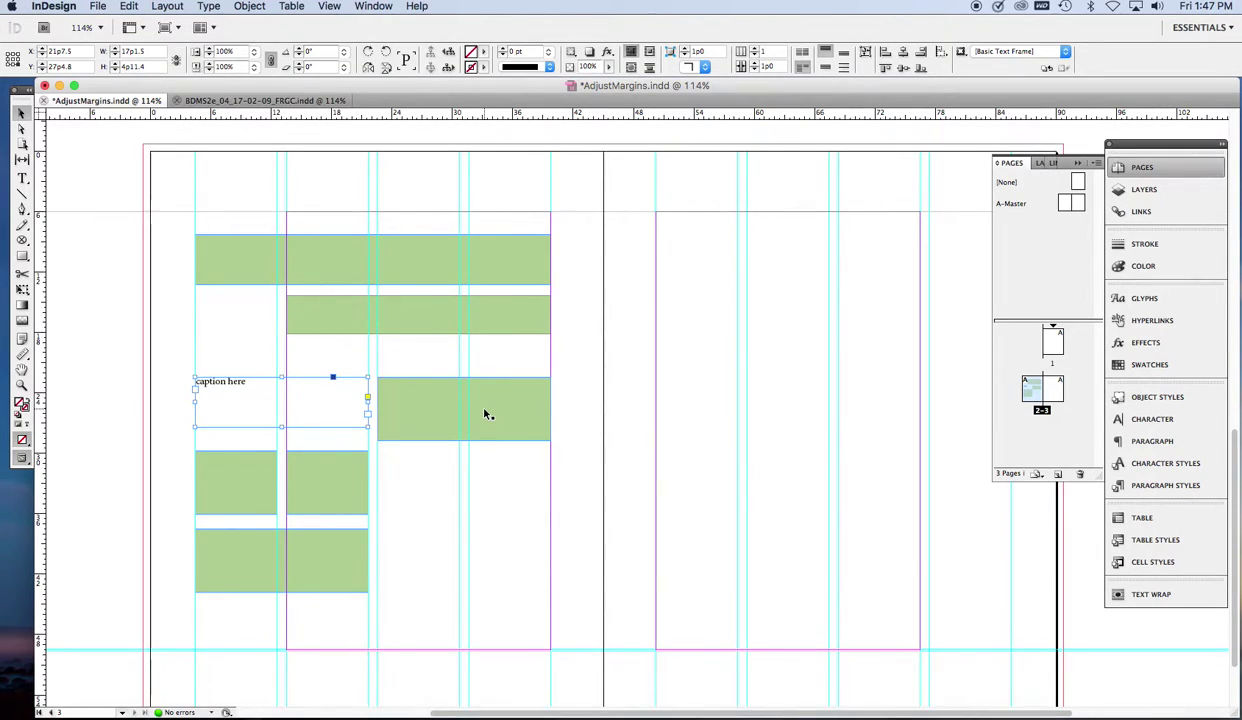
{"action": "left_click", "coordinate": [236, 263]}
{"action": "mouse_move", "coordinate": [195, 262]}
{"action": "left_mouse_down"}
{"action": "mouse_move", "coordinate": [145, 264]}
{"action": "mouse_move", "coordinate": [195, 264]}
{"action": "left_mouse_up"}
{"action": "left_click", "coordinate": [566, 537]}
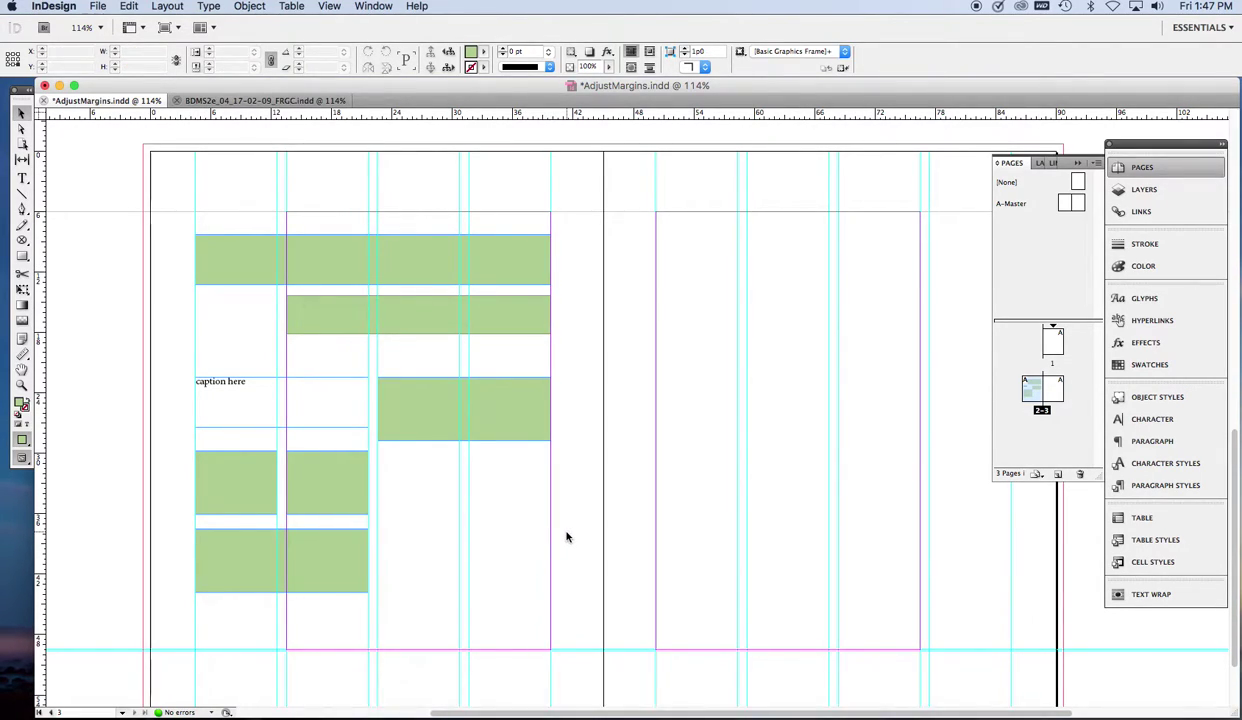